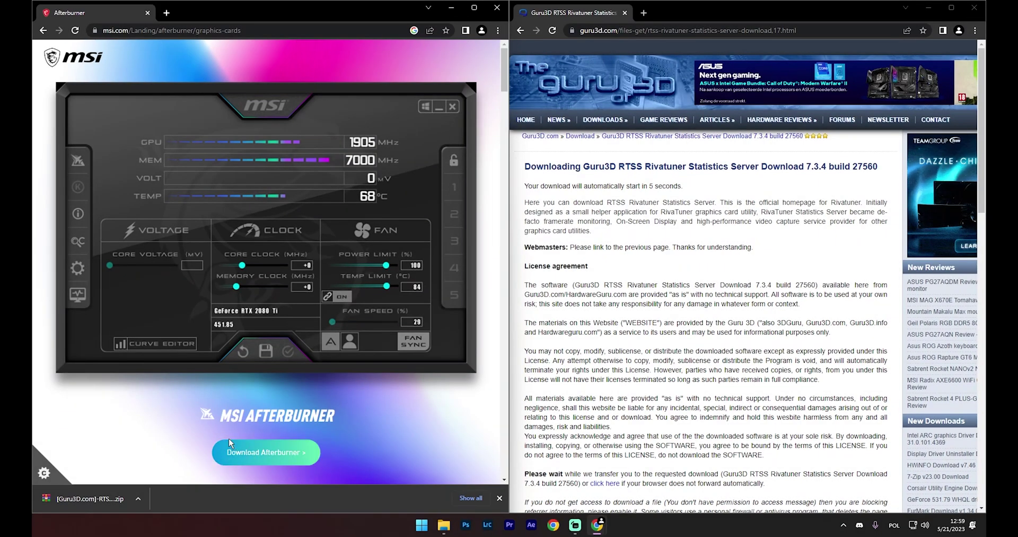
# Step: Dismiss the downloads bar on the MSI Afterburner page and clear the text selection
pyautogui.moveTo(367, 460); pyautogui.dragTo(253, 383)
pyautogui.click(498, 497)
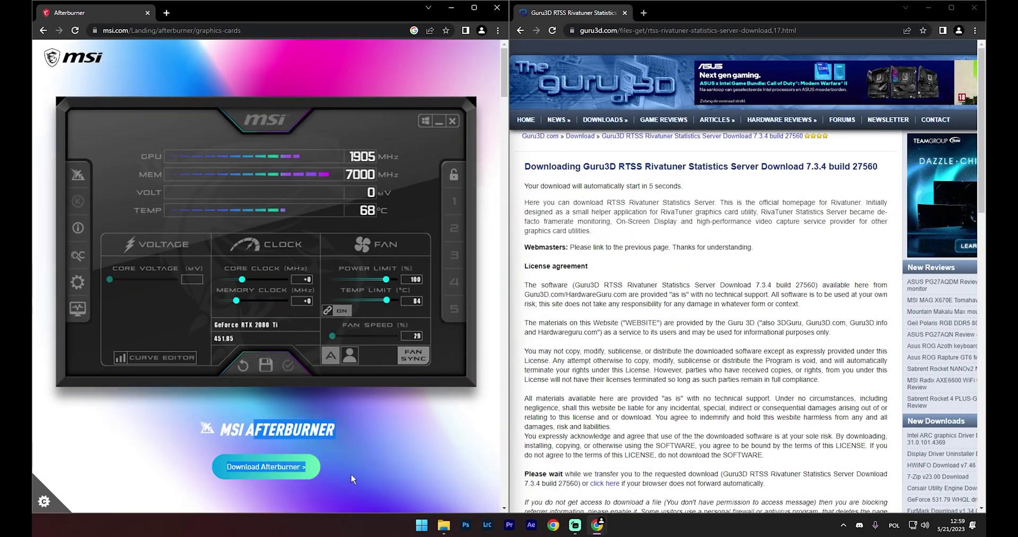
pyautogui.click(366, 477)
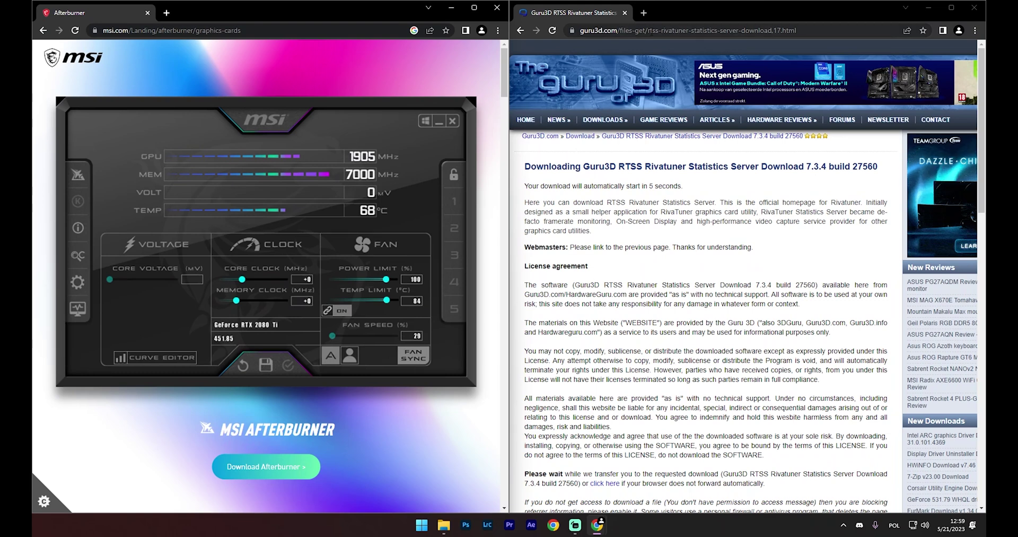
pyautogui.click(146, 31)
pyautogui.click(576, 34)
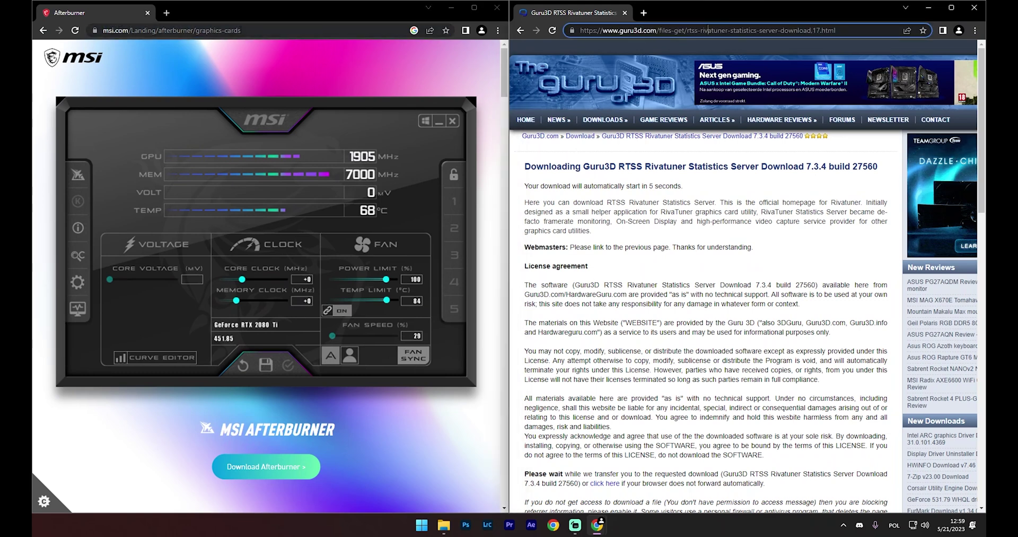
pyautogui.click(238, 30)
pyautogui.click(639, 243)
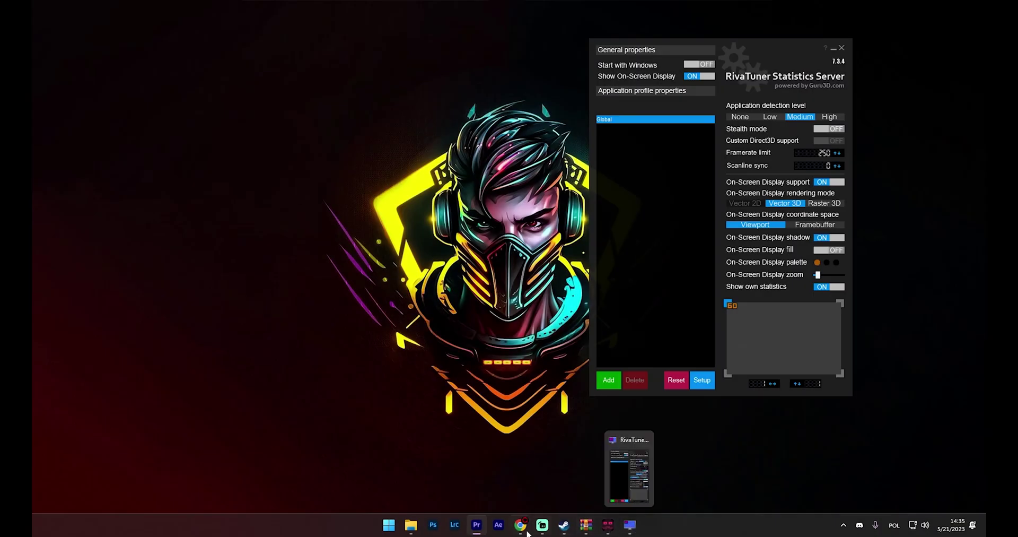
# Step: Bring up MSI Afterburner from the hidden background apps and arrange its window beside RivaTuner Statistics Server
pyautogui.click(843, 525)
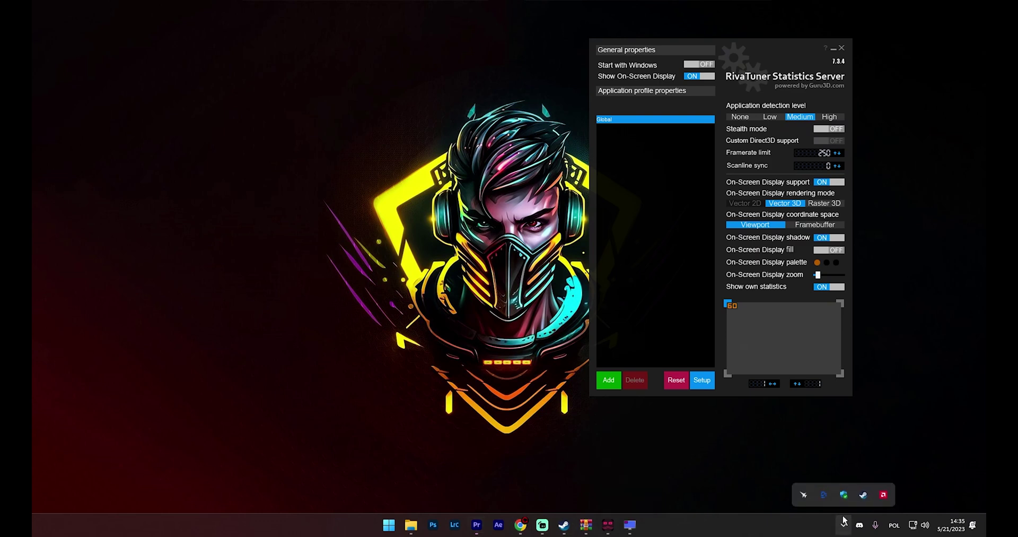
pyautogui.click(806, 496)
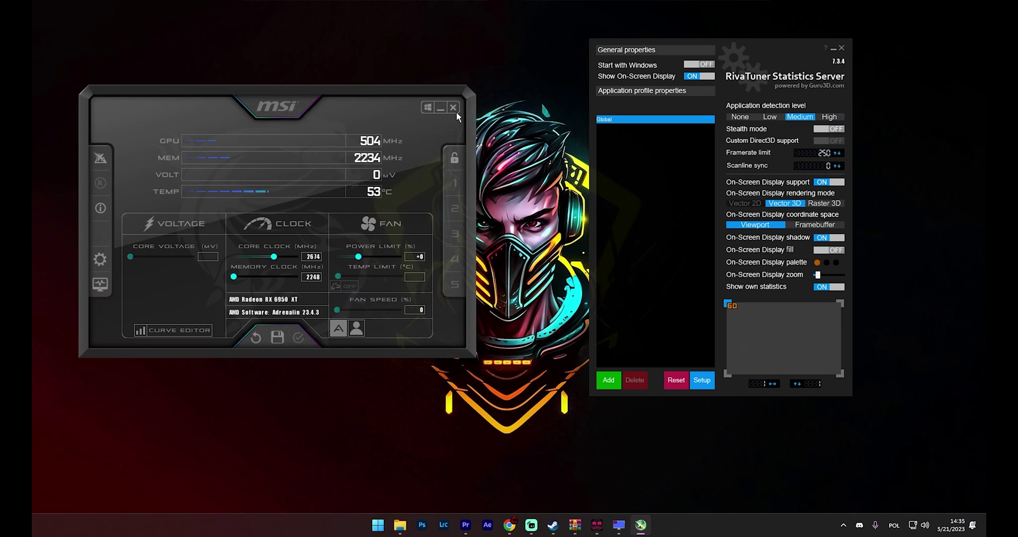
pyautogui.moveTo(281, 91); pyautogui.dragTo(304, 86)
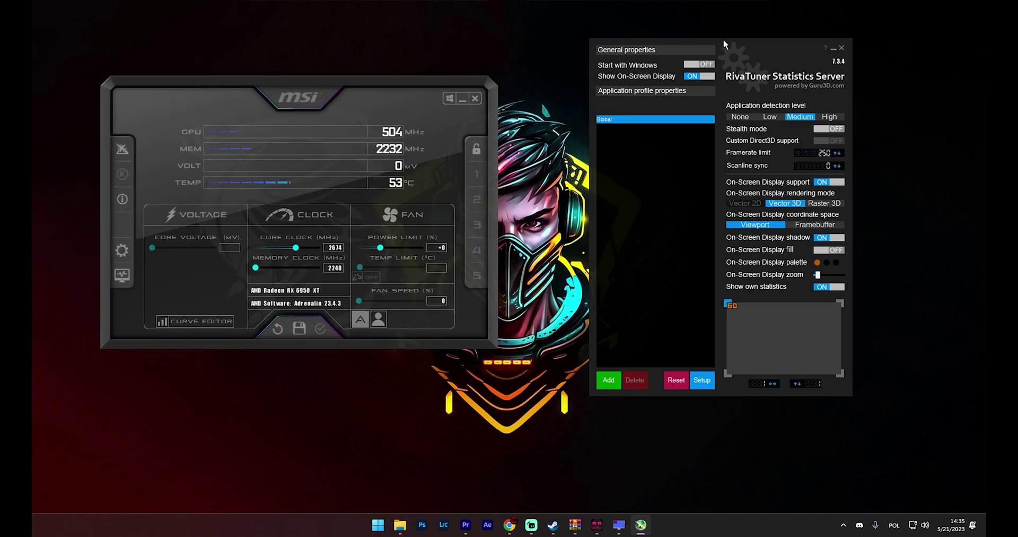
pyautogui.moveTo(749, 43); pyautogui.dragTo(759, 43)
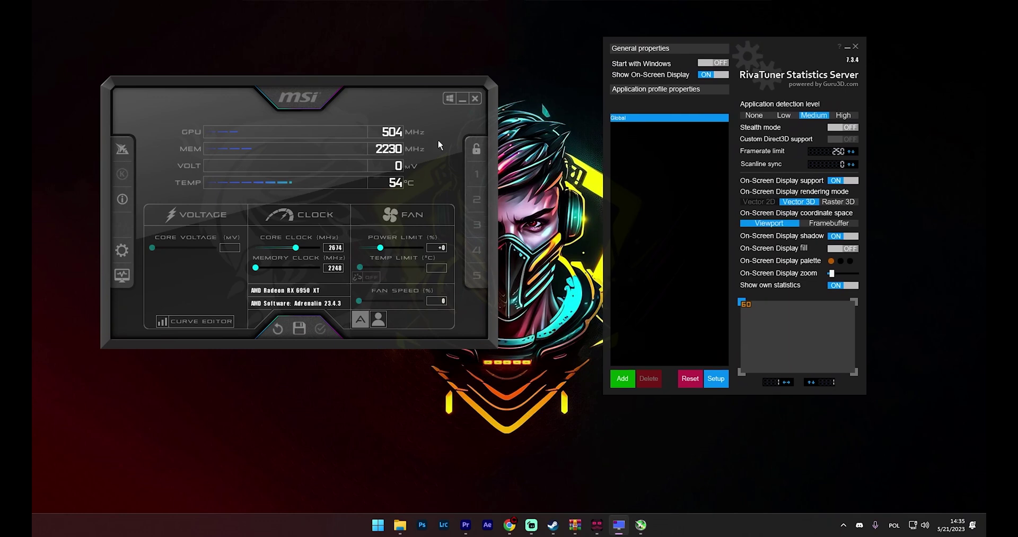
pyautogui.moveTo(300, 93); pyautogui.dragTo(325, 101)
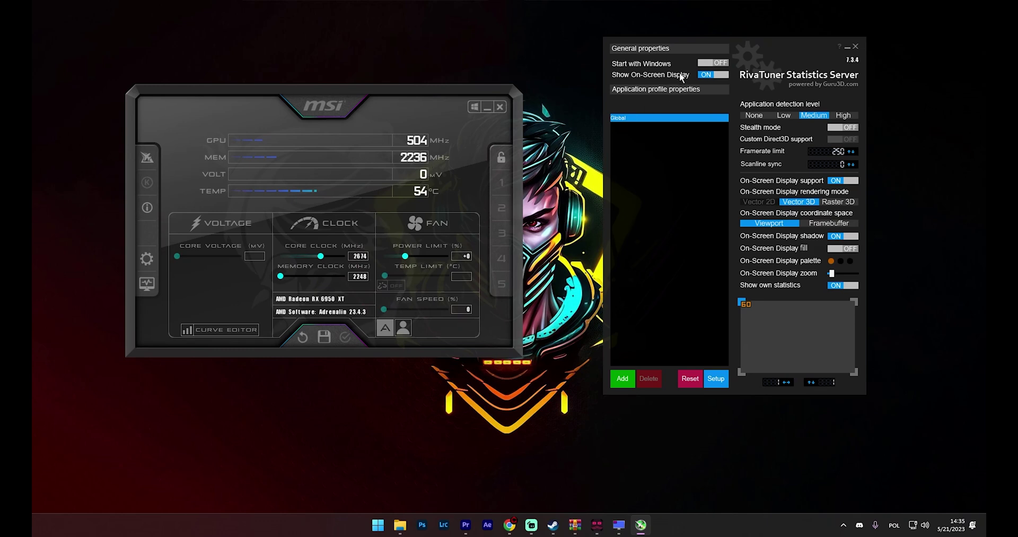
pyautogui.moveTo(761, 49)
pyautogui.mouseDown()
pyautogui.moveTo(854, 40)
pyautogui.moveTo(773, 41)
pyautogui.mouseUp()
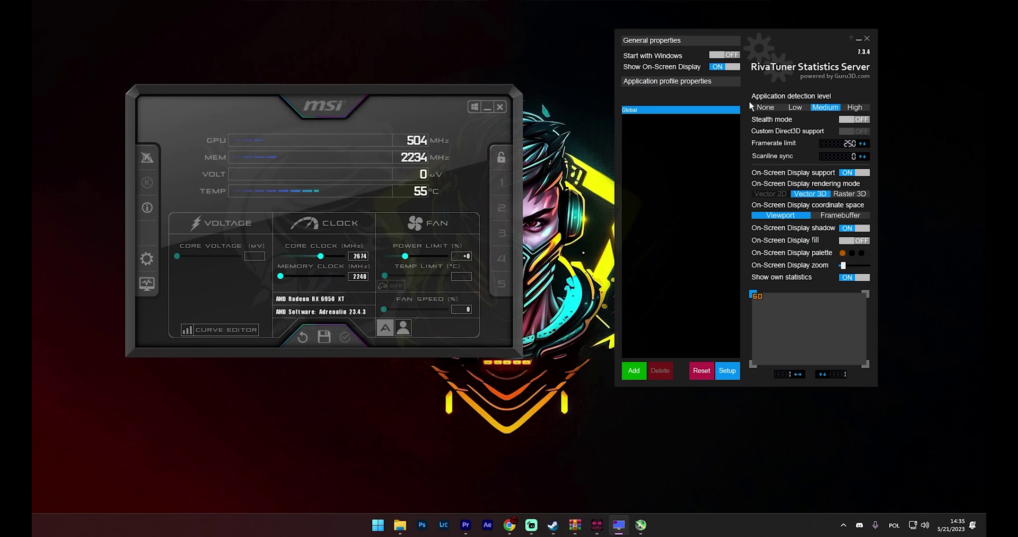
pyautogui.rightClick(582, 190)
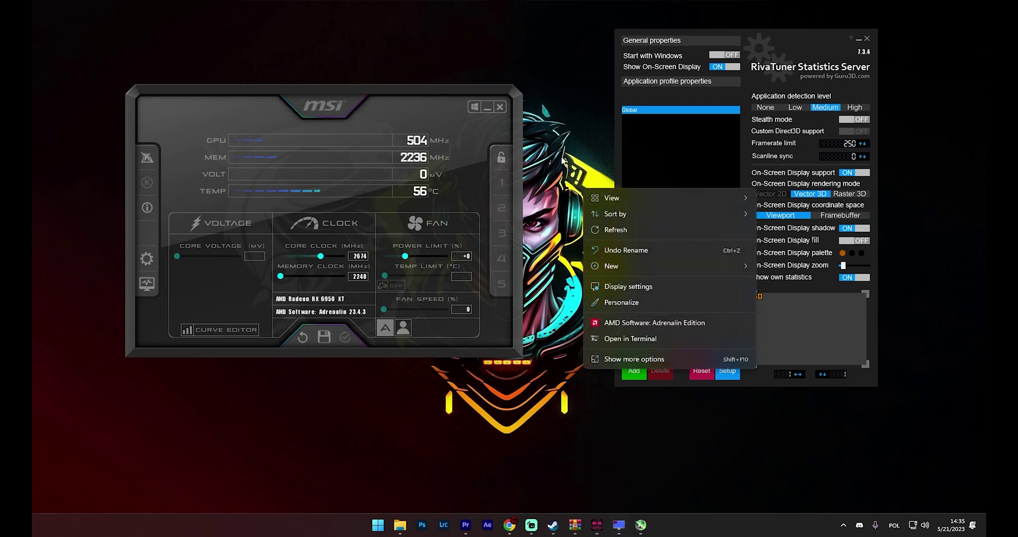
pyautogui.click(580, 87)
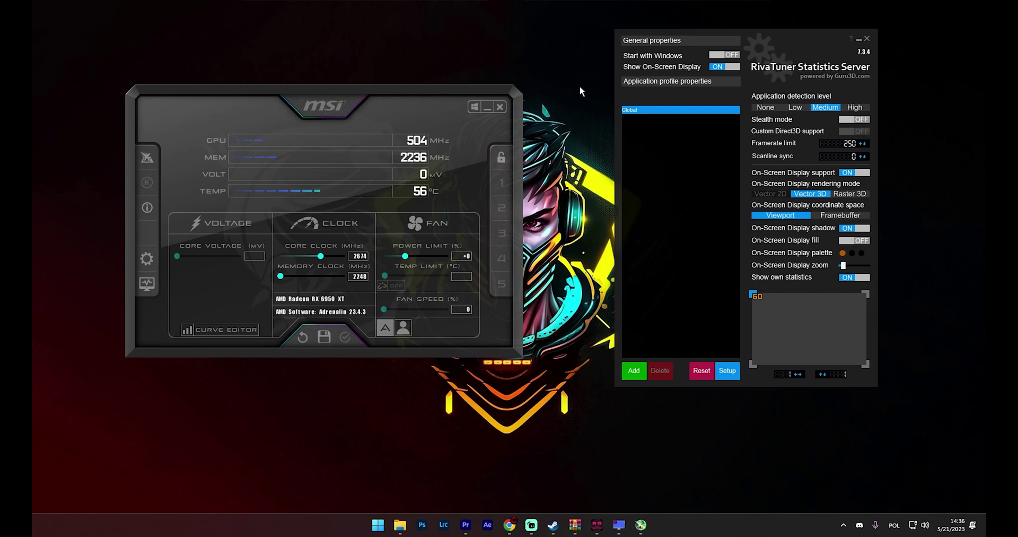
pyautogui.rightClick(580, 85)
pyautogui.click(548, 61)
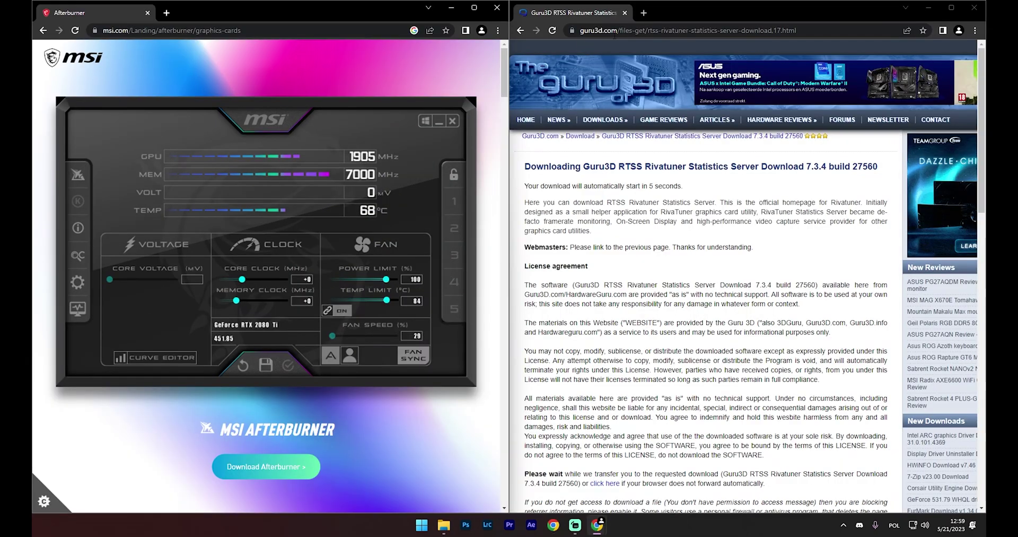
pyautogui.click(690, 30)
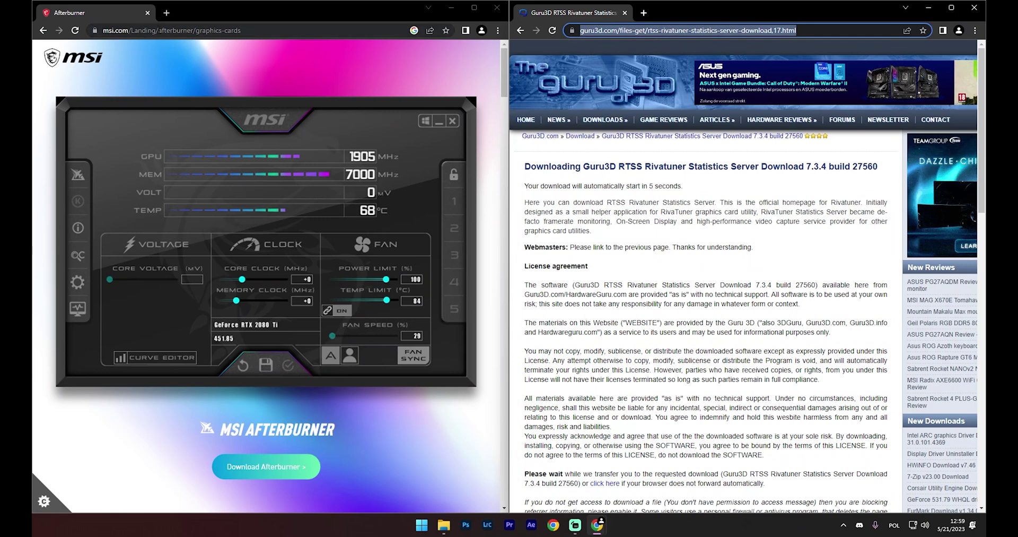
pyautogui.click(239, 30)
pyautogui.click(690, 30)
pyautogui.click(238, 30)
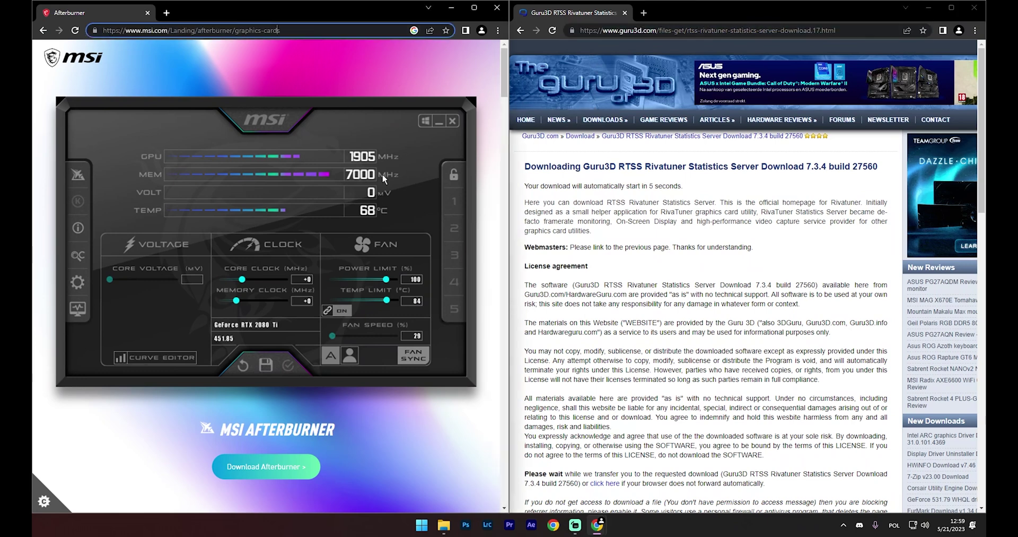
pyautogui.click(643, 246)
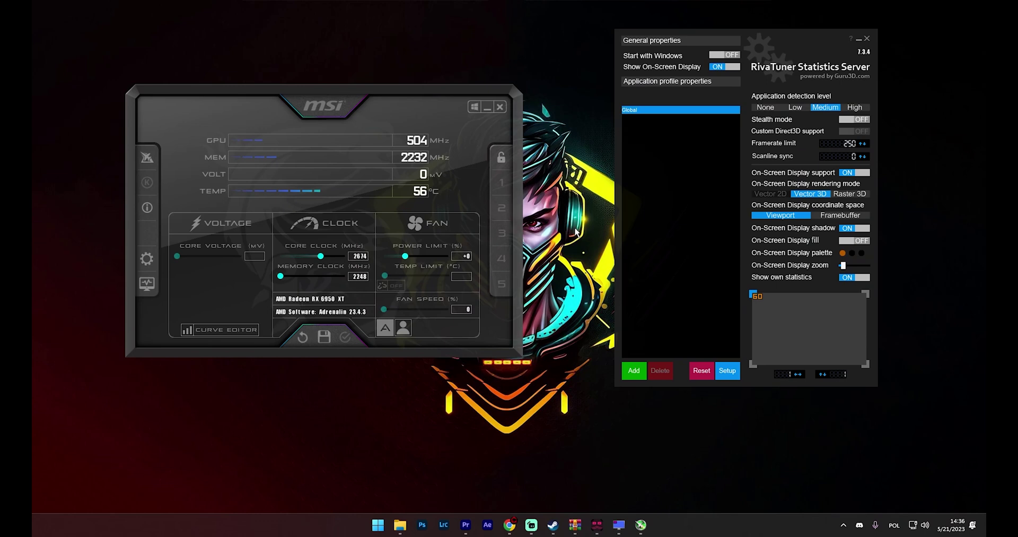
pyautogui.rightClick(576, 228)
pyautogui.click(566, 203)
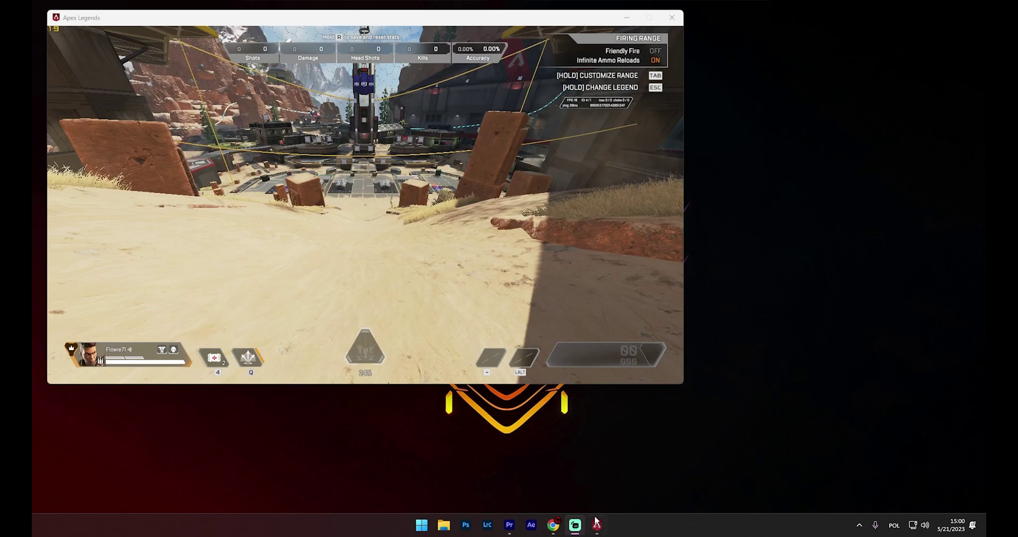
# Step: Find and launch RTSS, and place the RivaTuner Statistics Server window beside the Apex Legends game
pyautogui.press('super')
pyautogui.write('rtss')
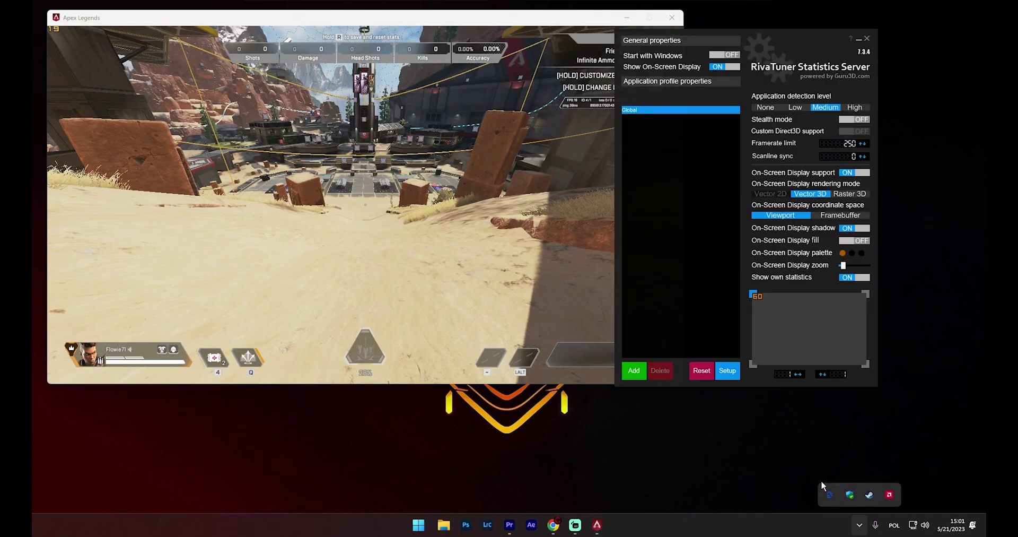
pyautogui.moveTo(726, 40); pyautogui.dragTo(848, 36)
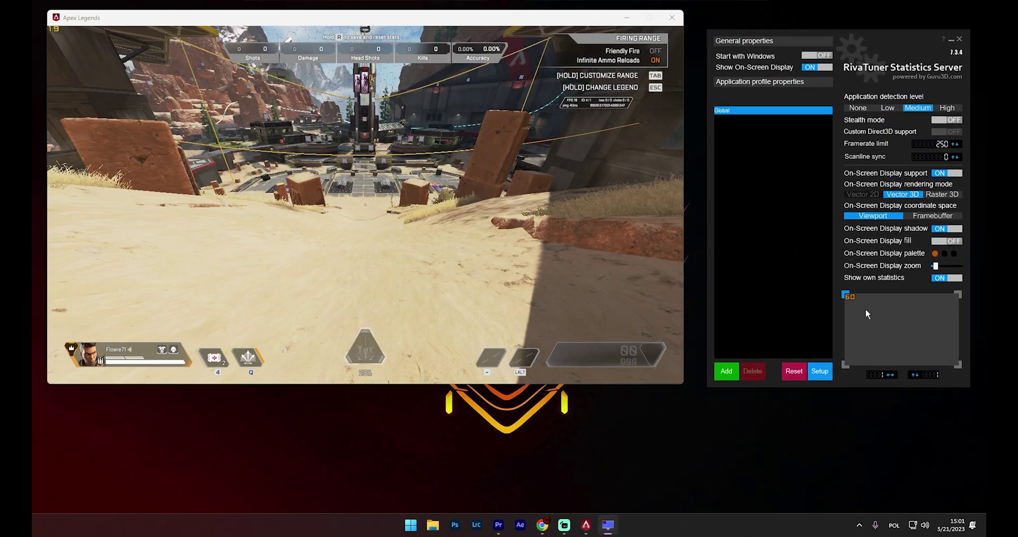
# Step: Raise the On-Screen Display zoom to its maximum and switch windows
pyautogui.moveTo(936, 266); pyautogui.dragTo(965, 267)
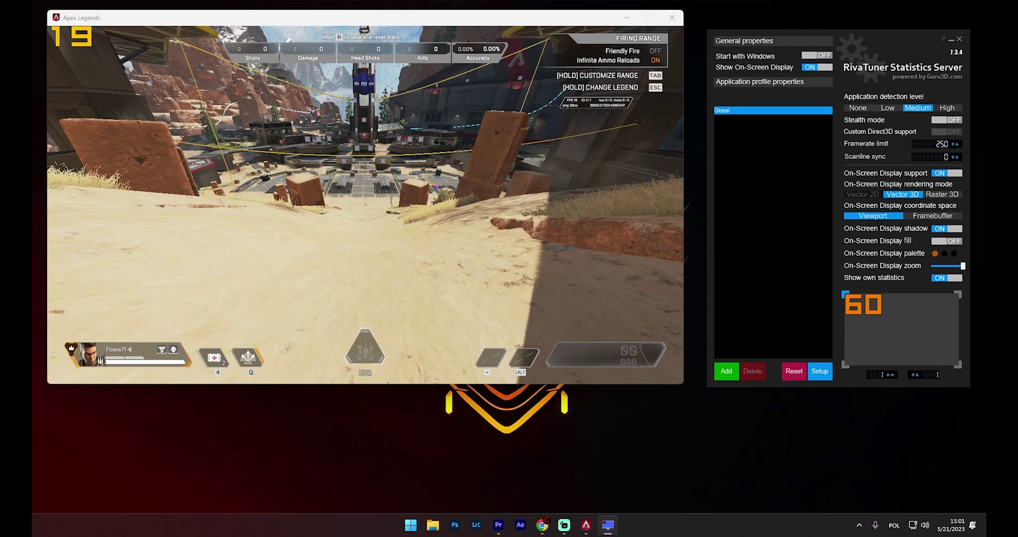
pyautogui.hotkey('alt', 'Tab')
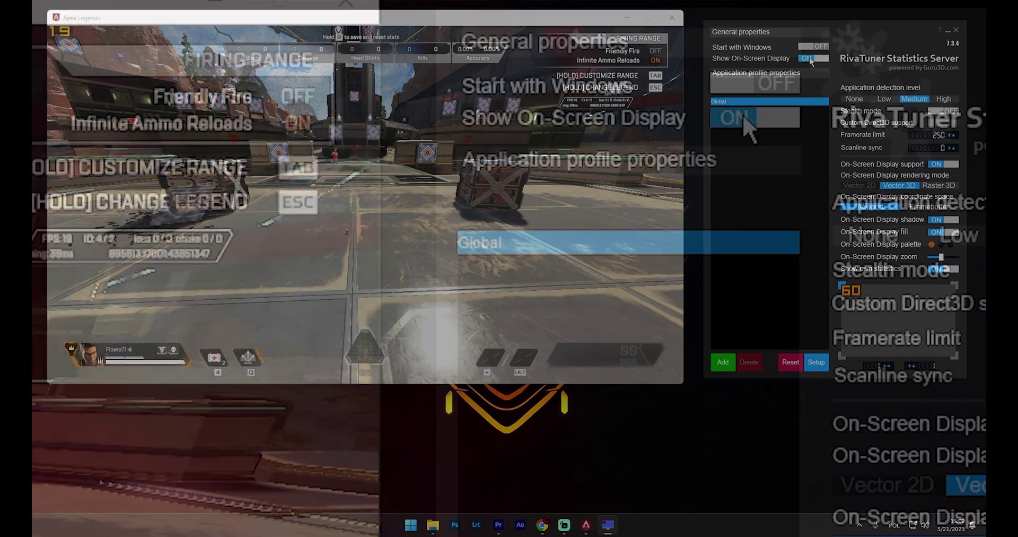
# Step: Toggle Show On-Screen Display off and back on to compare the frame rate overlay in the game
pyautogui.click(814, 59)
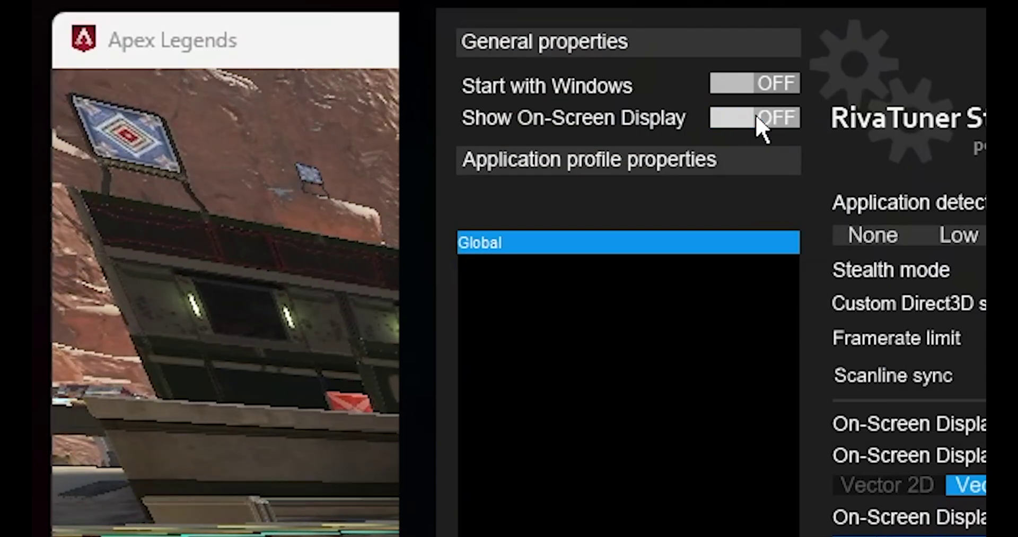
pyautogui.click(757, 118)
pyautogui.click(757, 118)
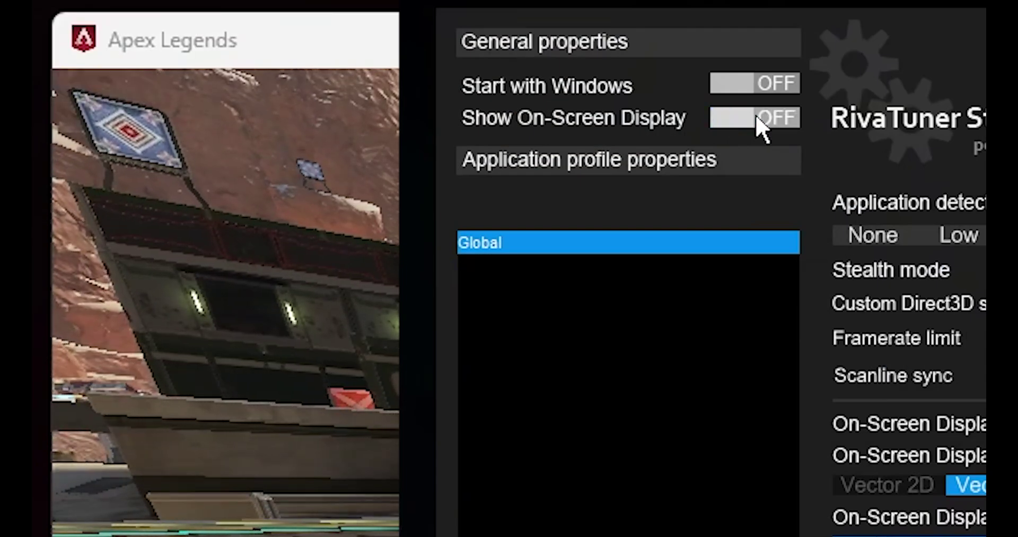
pyautogui.click(759, 118)
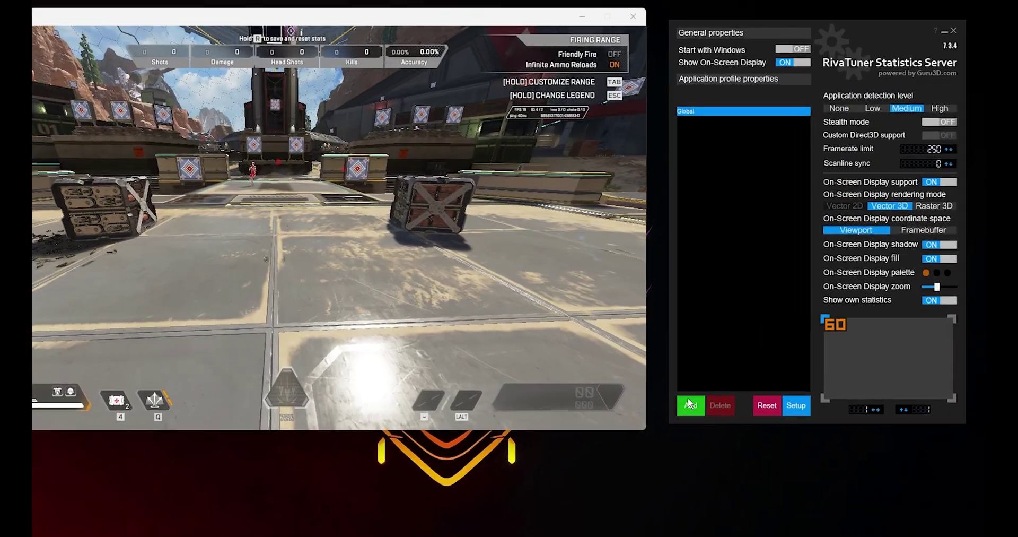
pyautogui.click(723, 362)
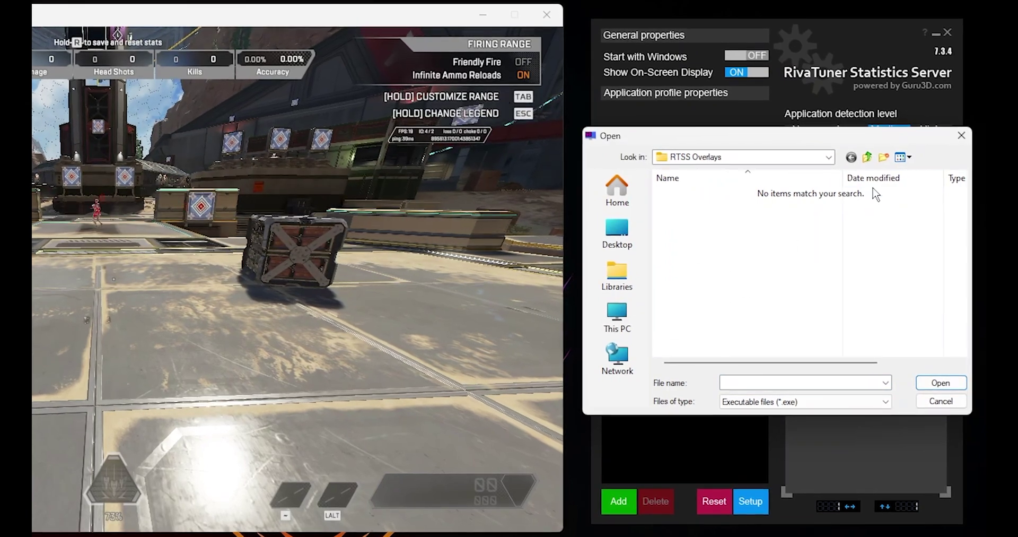
pyautogui.click(867, 158)
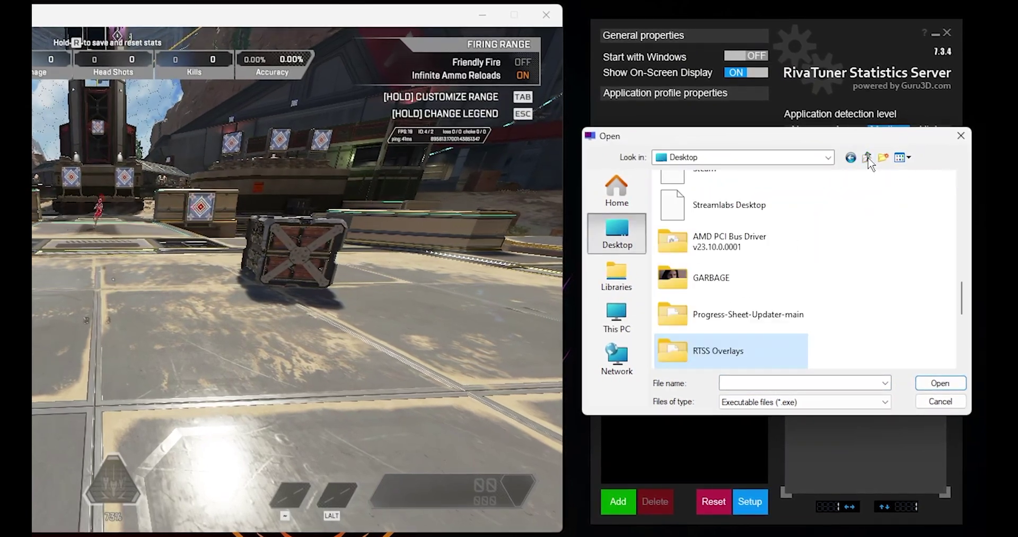
pyautogui.click(932, 403)
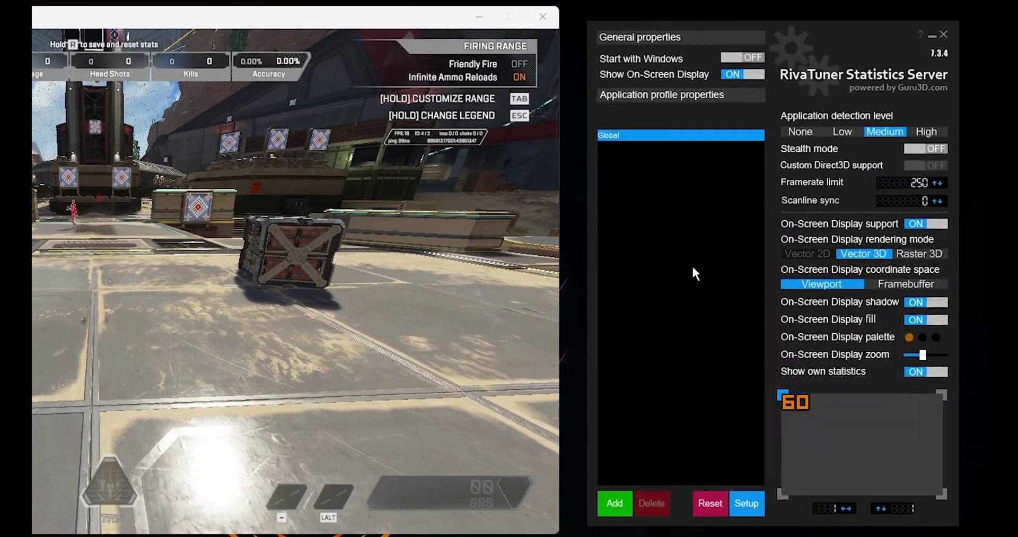
# Step: Switch to Apex Legends and move the character forward and backward in the firing range to observe the running game
pyautogui.click(419, 233)
pyautogui.press('w')
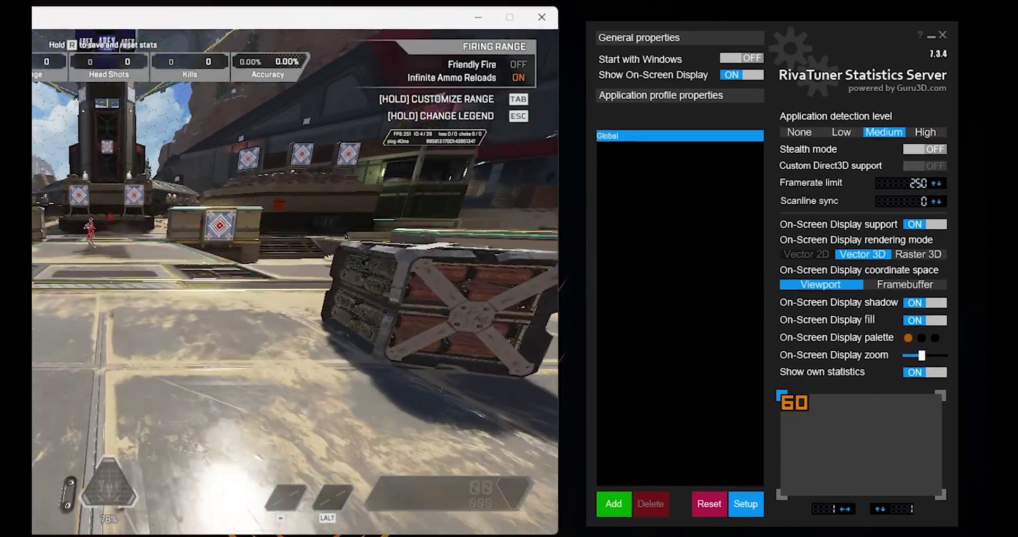
pyautogui.press('s')
pyautogui.press('w')
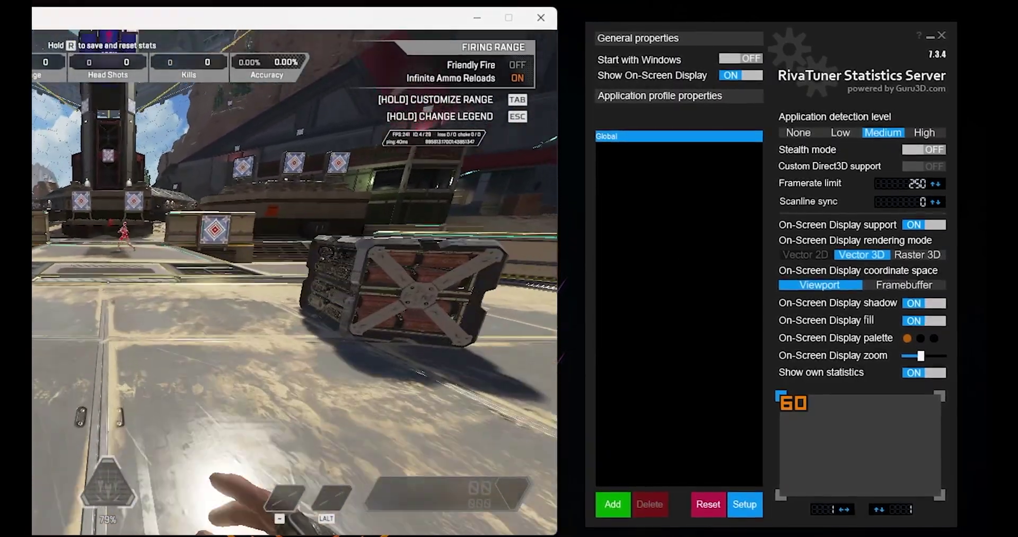
pyautogui.press('s')
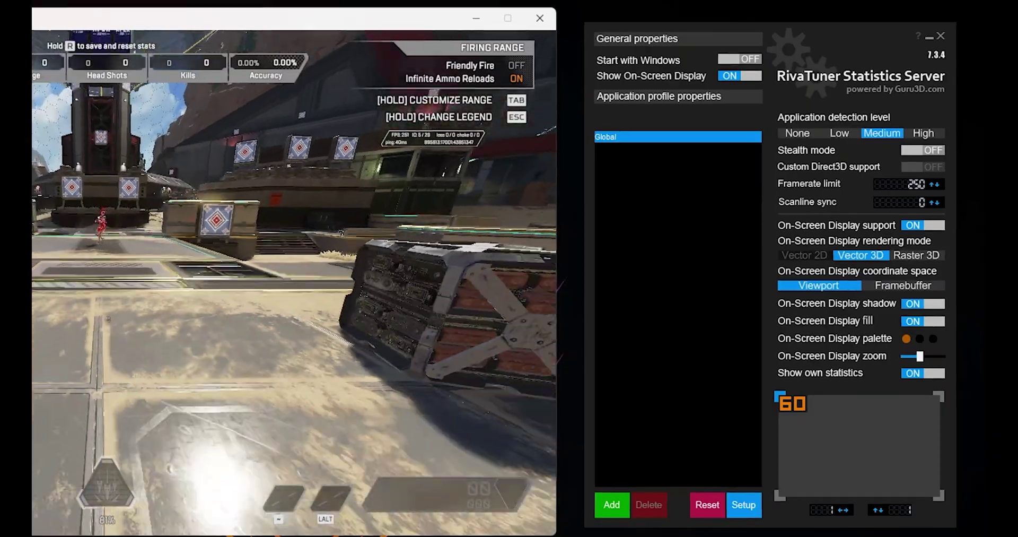
pyautogui.press('w')
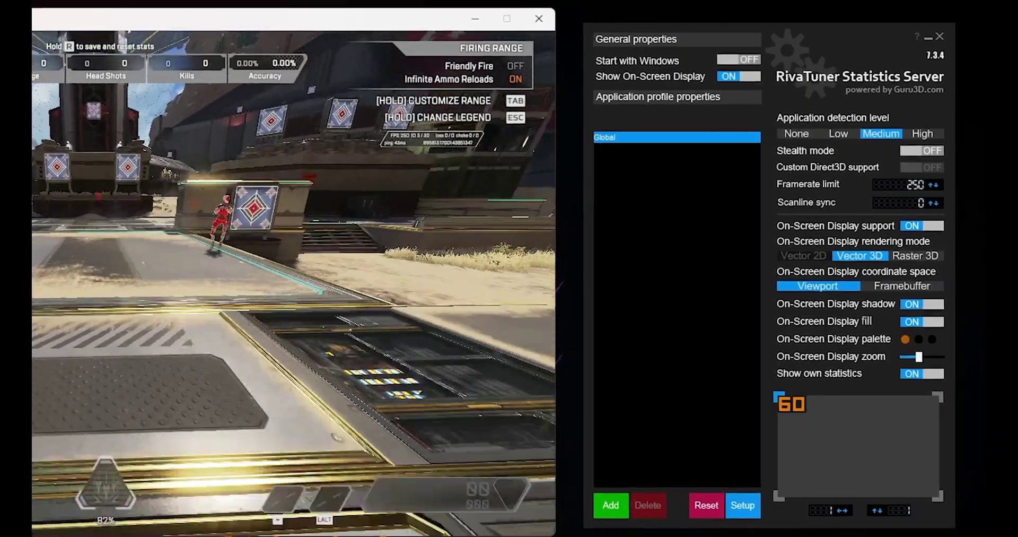
pyautogui.press('s')
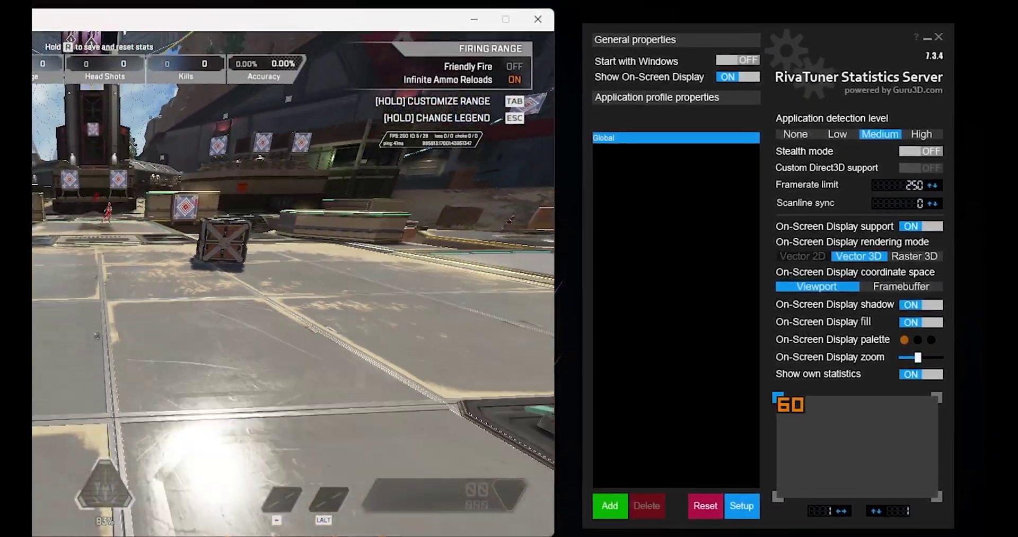
pyautogui.press('w')
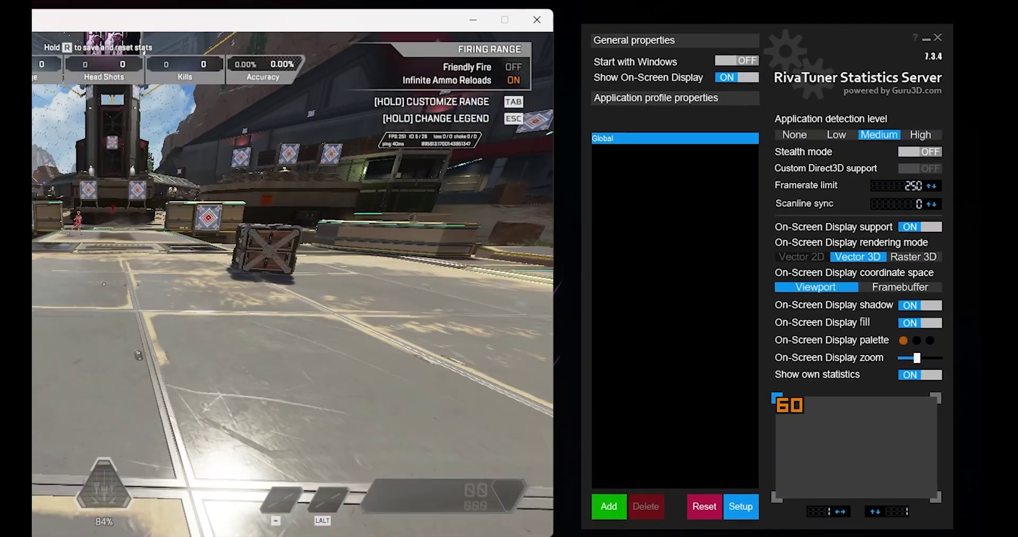
# Step: Try the None, Low and Medium application detection levels for the Global profile, and set the level to High
pyautogui.click(809, 134)
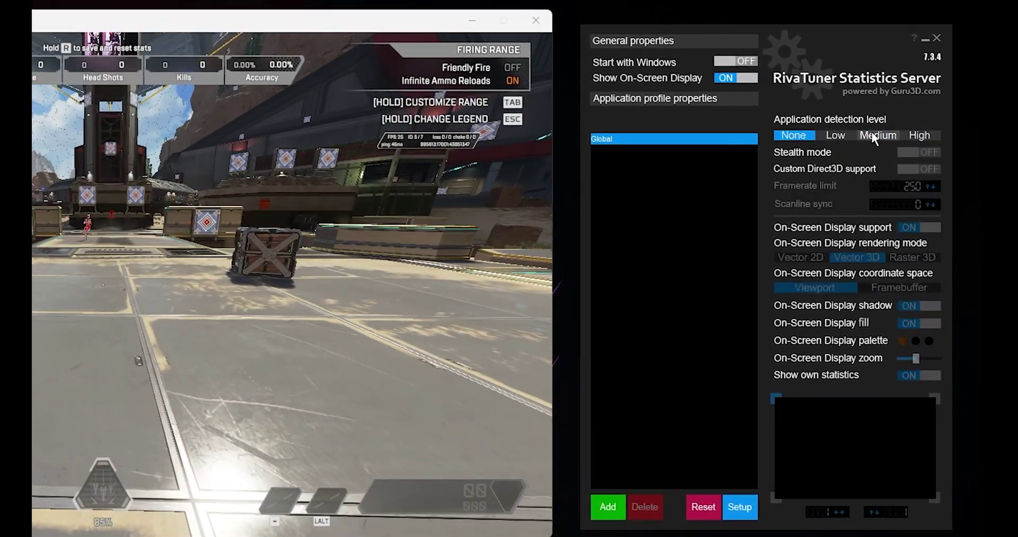
pyautogui.click(873, 133)
pyautogui.click(806, 135)
pyautogui.click(839, 135)
pyautogui.click(868, 134)
pyautogui.click(913, 135)
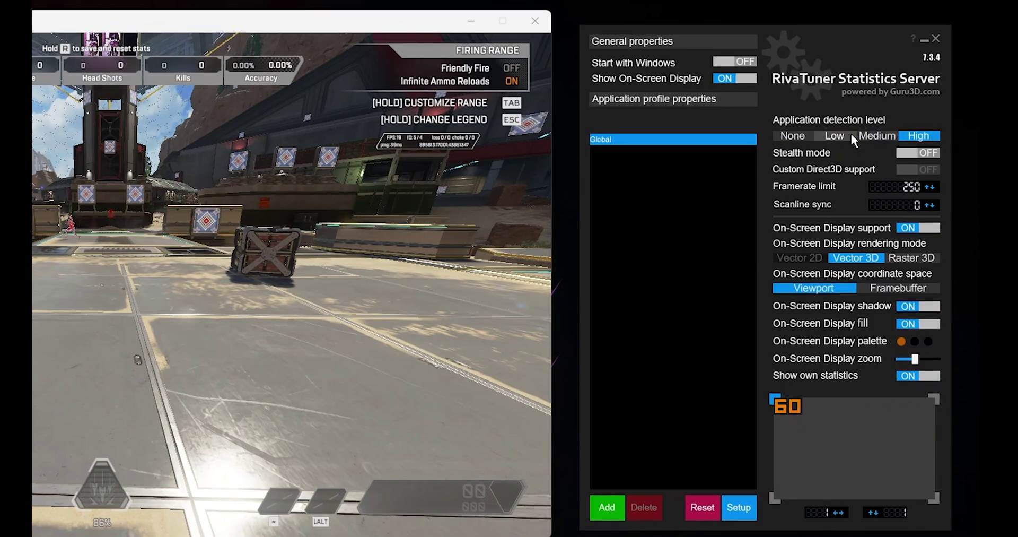
# Step: Cycle the Global profile through the None, Low, Medium and High application detection levels, and set it to Medium
pyautogui.click(801, 135)
pyautogui.click(836, 133)
pyautogui.click(872, 133)
pyautogui.click(911, 135)
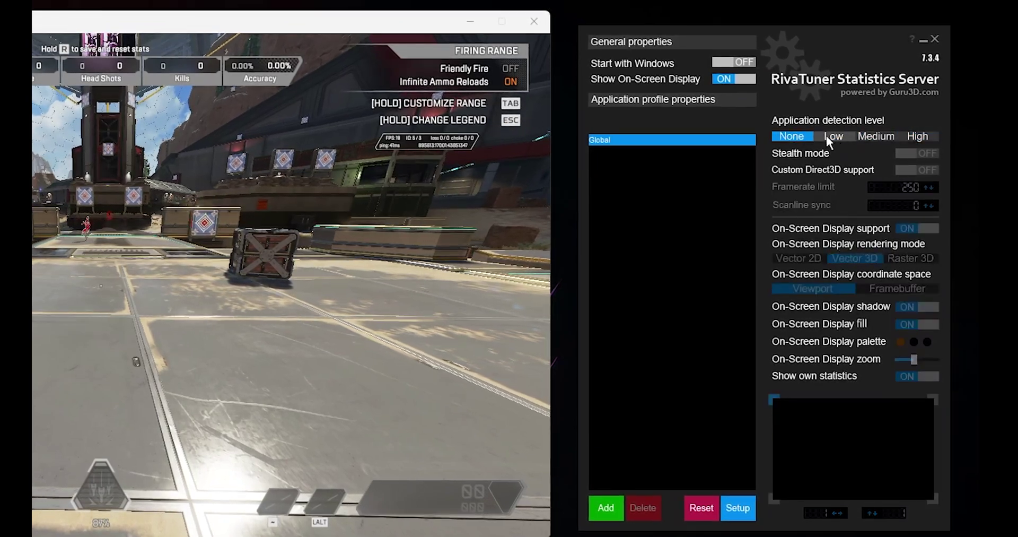
pyautogui.click(826, 135)
pyautogui.click(867, 135)
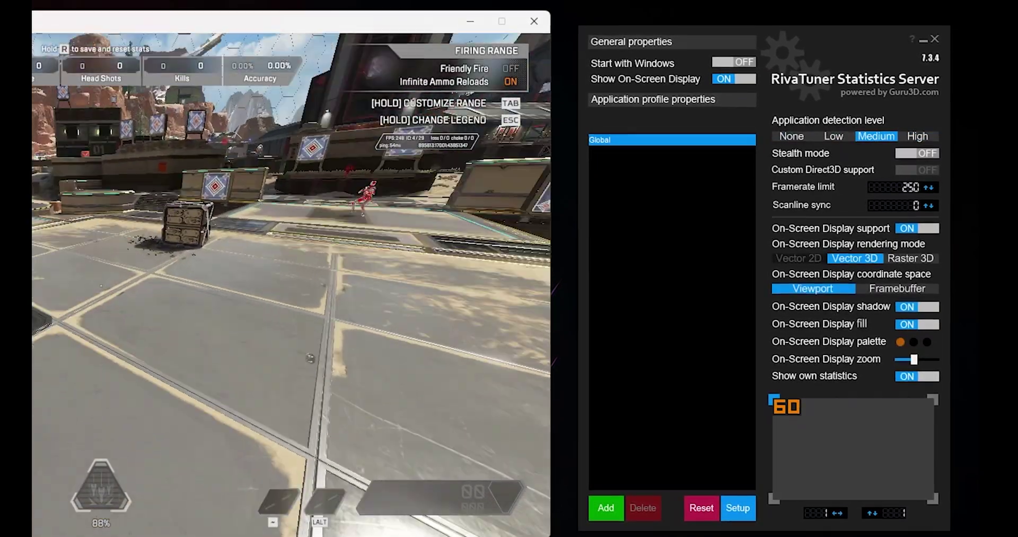
# Step: Equip the Alternator and R-99 in the Apex Legends firing range and check the overlay with the inventory open and closed
pyautogui.press('w')
pyautogui.press('e')
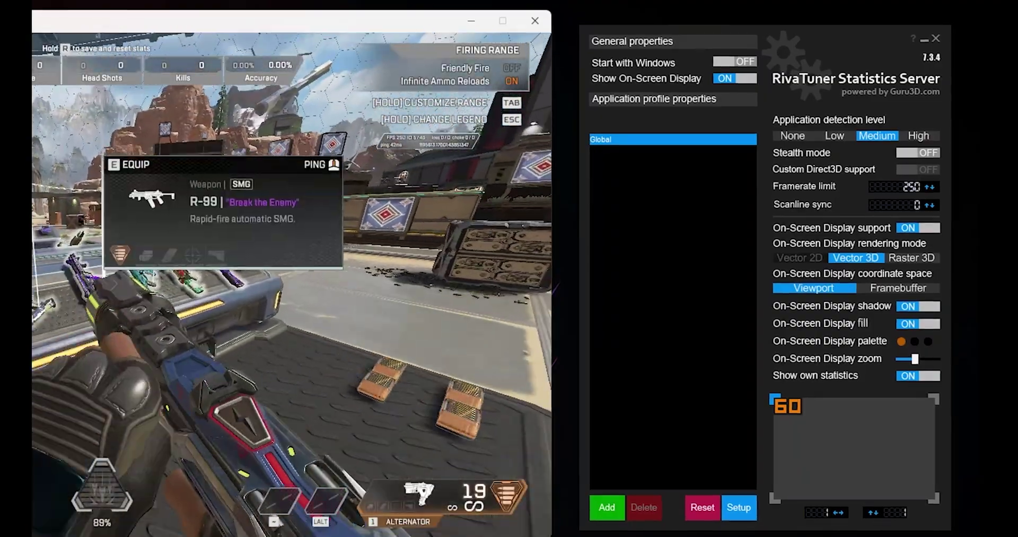
pyautogui.press('e')
pyautogui.press('Tab')
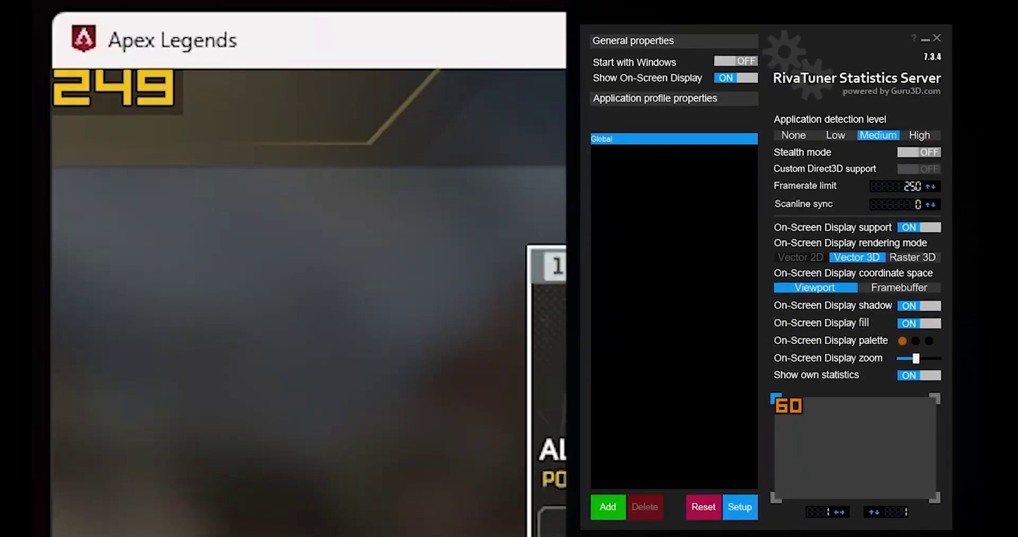
pyautogui.press('Tab')
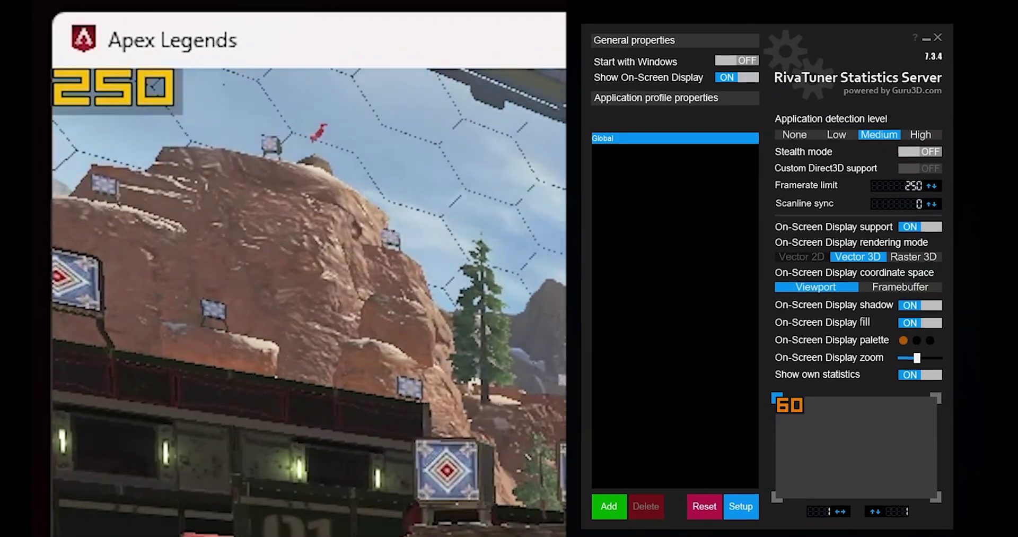
pyautogui.press('d')
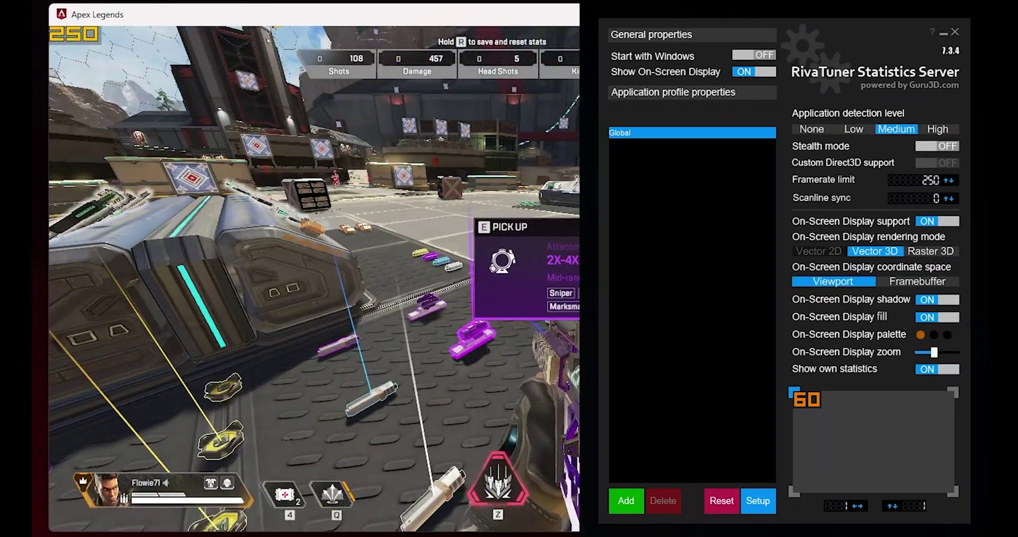
# Step: Set the Global profile's Framerate limit to 0 and Scanline sync to 250 in RivaTuner Statistics Server
pyautogui.hotkey('alt', 'Tab')
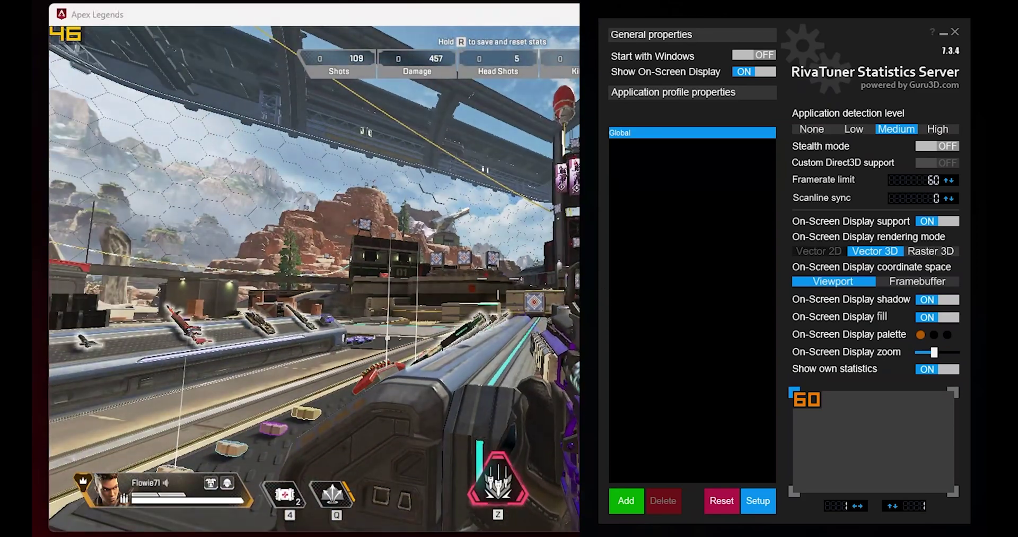
pyautogui.click(931, 180)
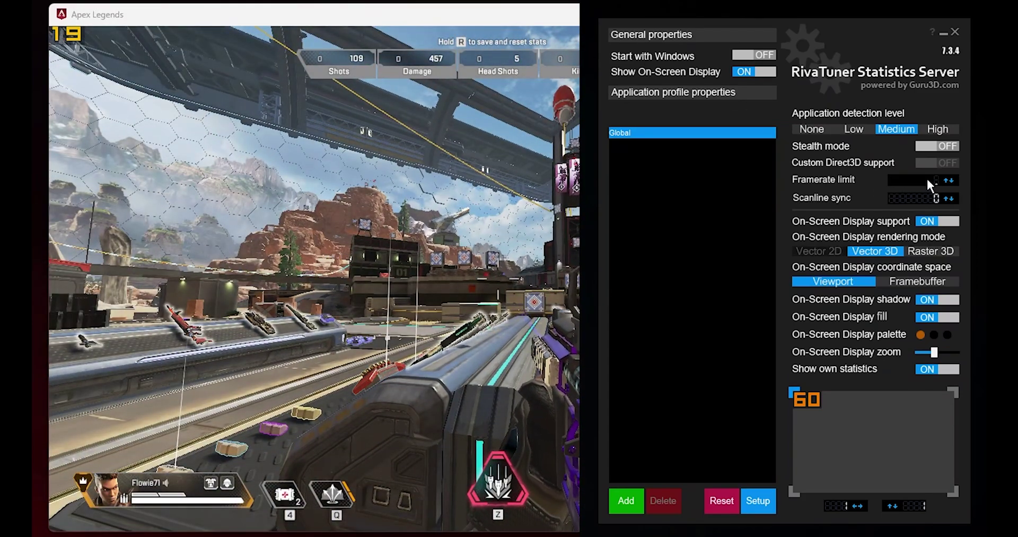
pyautogui.write('0')
pyautogui.press('Return')
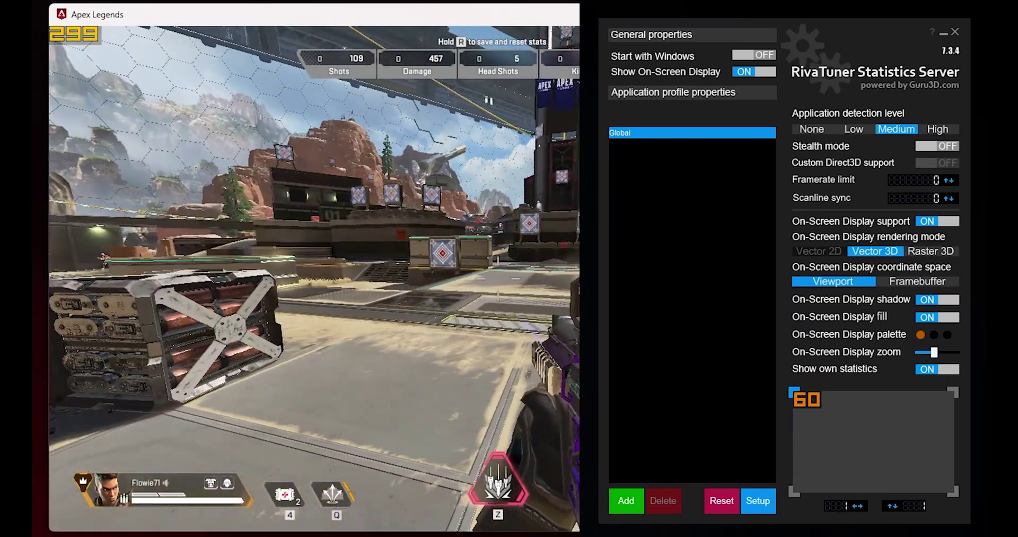
pyautogui.click(932, 197)
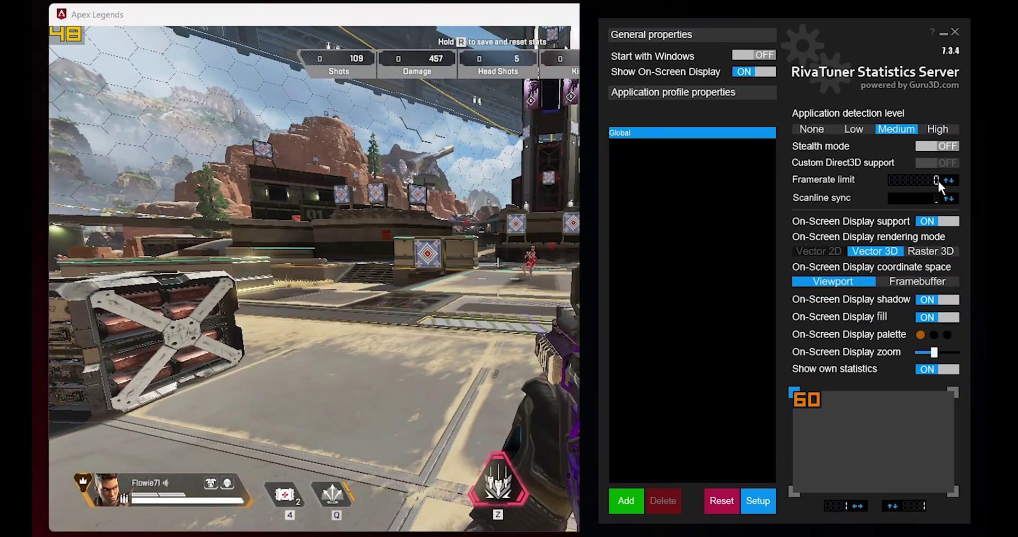
pyautogui.write('250')
pyautogui.press('Return')
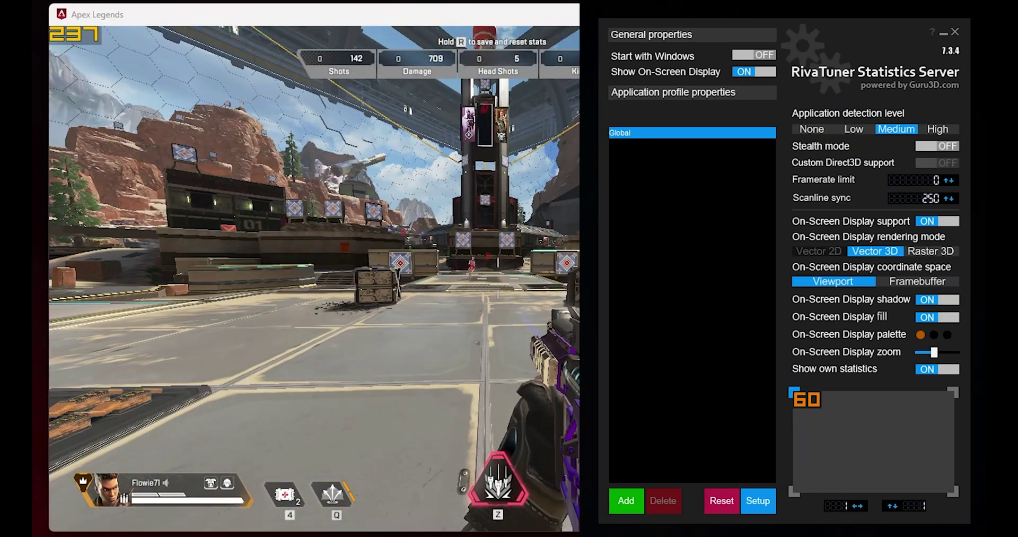
# Step: Try a Framerate limit of 250 for the Global profile, and set it back to 0
pyautogui.click(905, 181)
pyautogui.write('250')
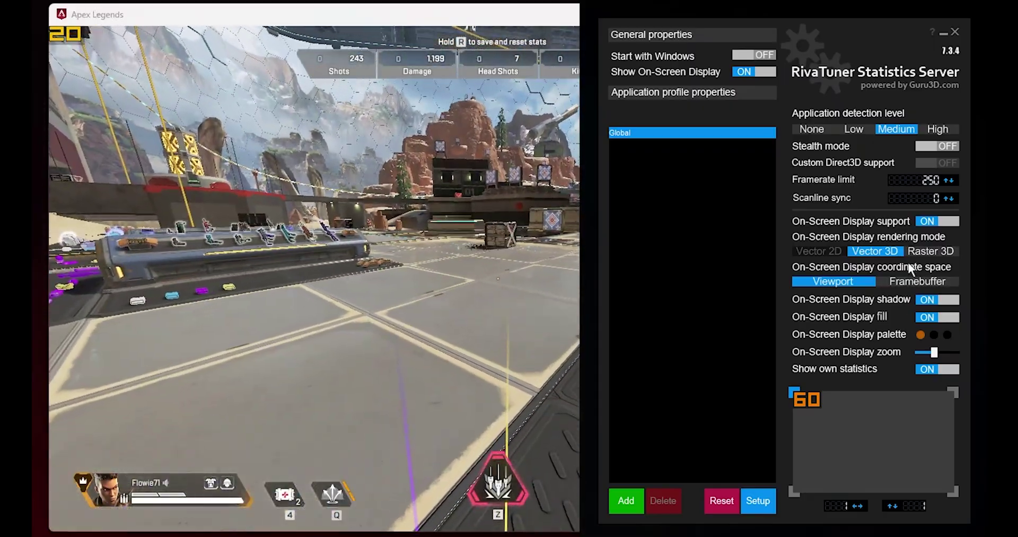
pyautogui.click(927, 178)
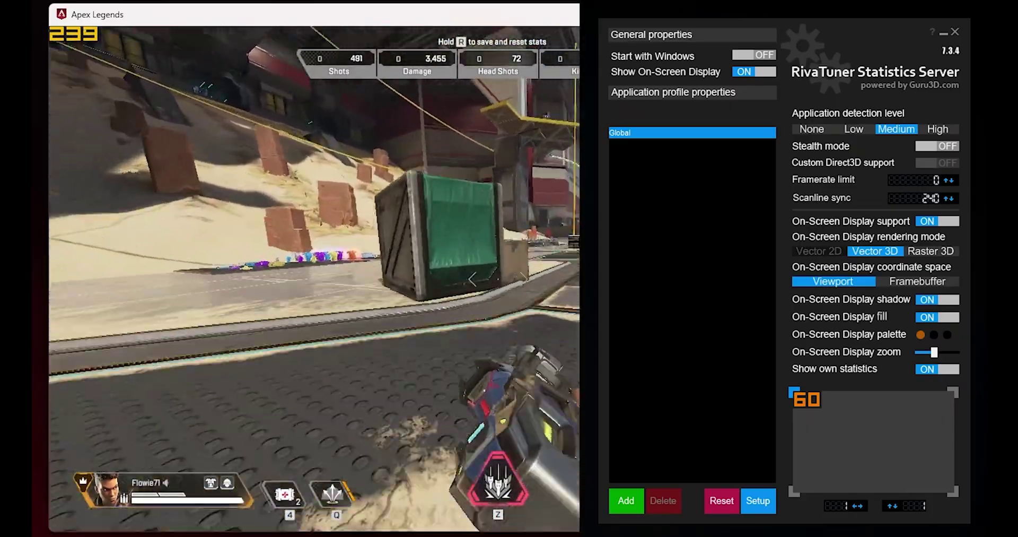
# Step: Open and close the Apex Legends inventory to check the frame rate overlay
pyautogui.press('Tab')
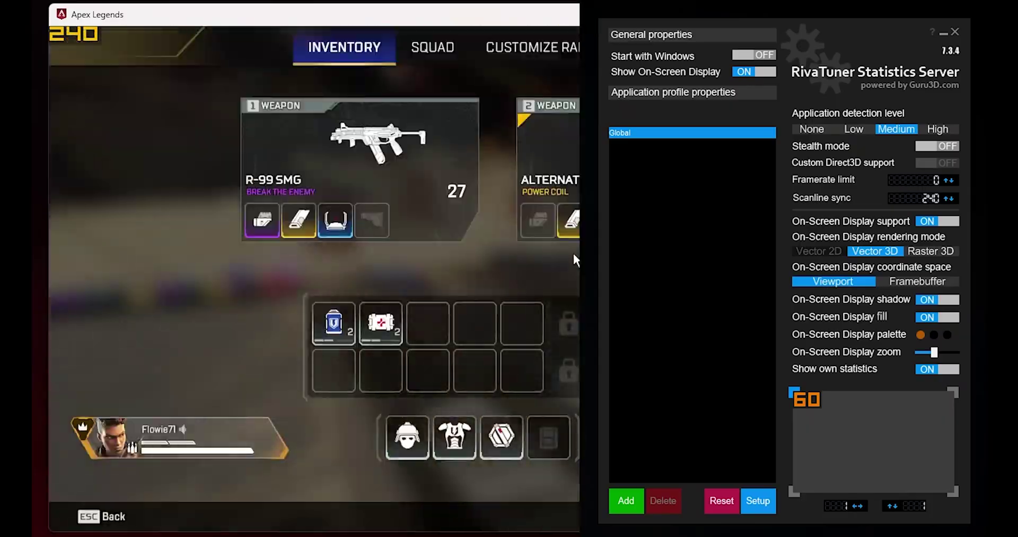
pyautogui.press('Tab')
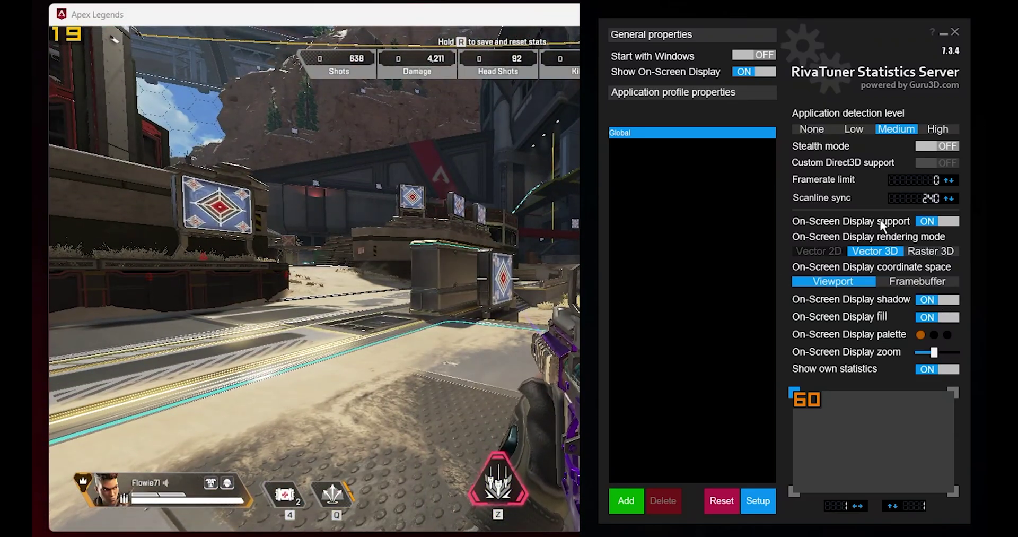
# Step: Toggle On-Screen Display support off and on to compare the game overlay, leaving it off
pyautogui.click(946, 222)
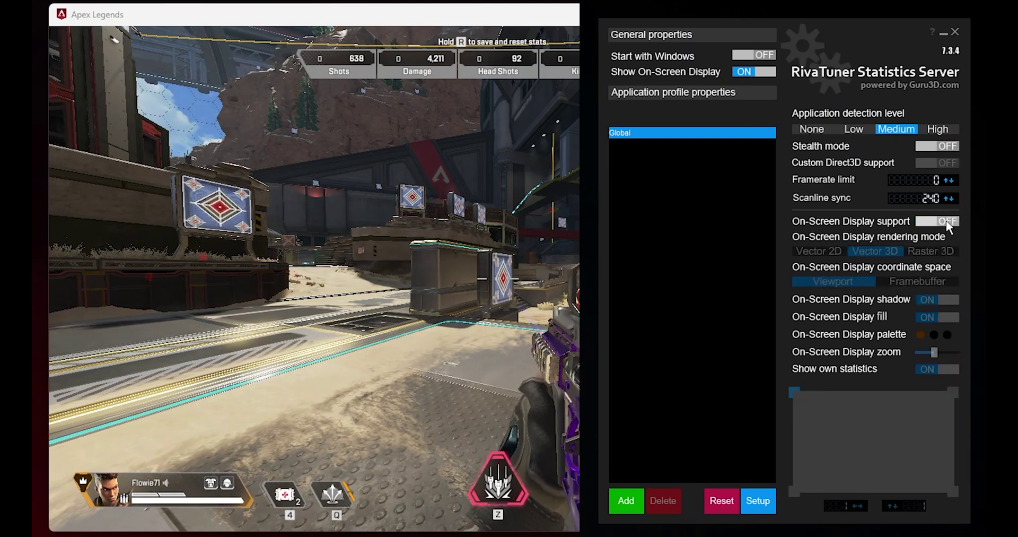
pyautogui.click(947, 222)
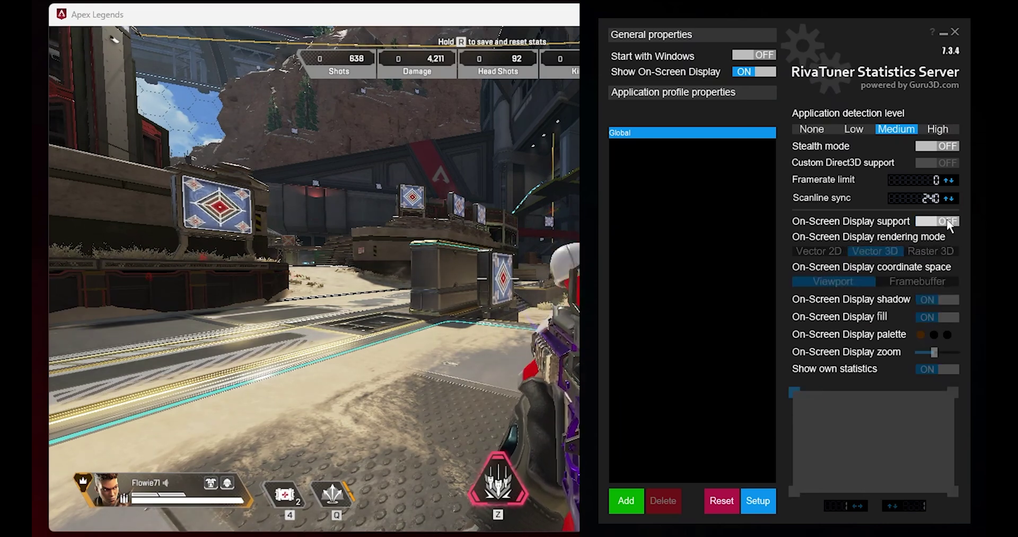
pyautogui.click(947, 222)
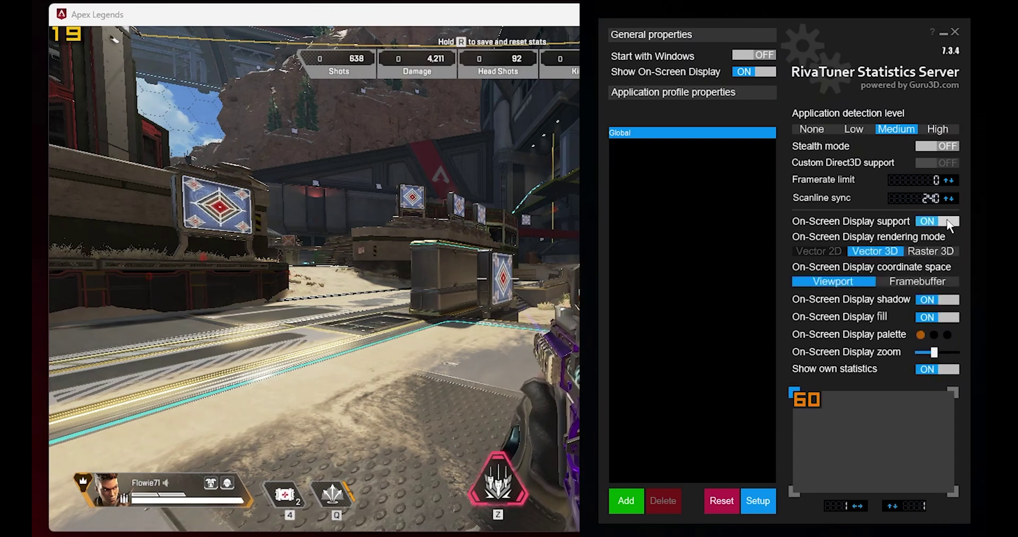
pyautogui.click(947, 221)
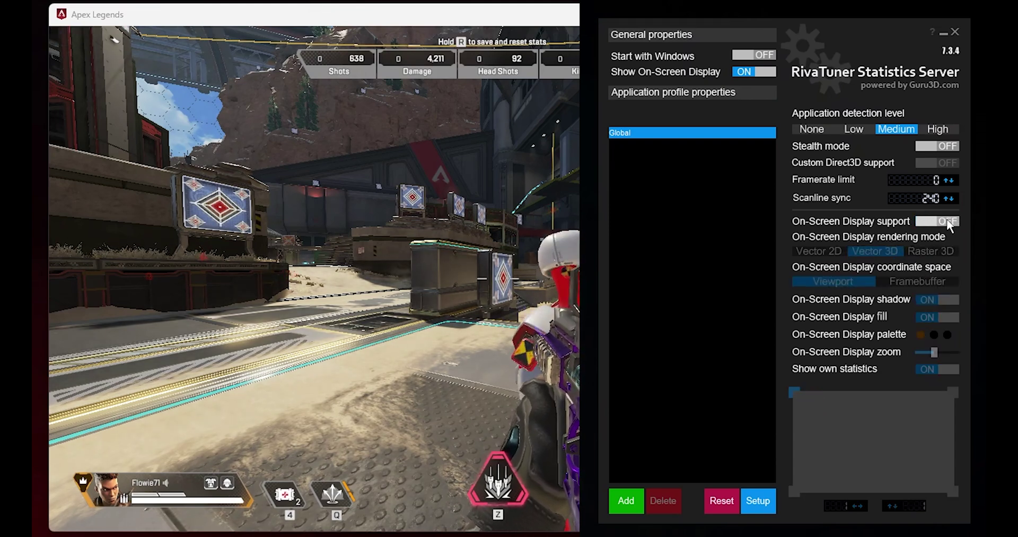
# Step: Switch to Apex Legends and strafe back and forth in the firing range to check the game without the overlay
pyautogui.press('d')
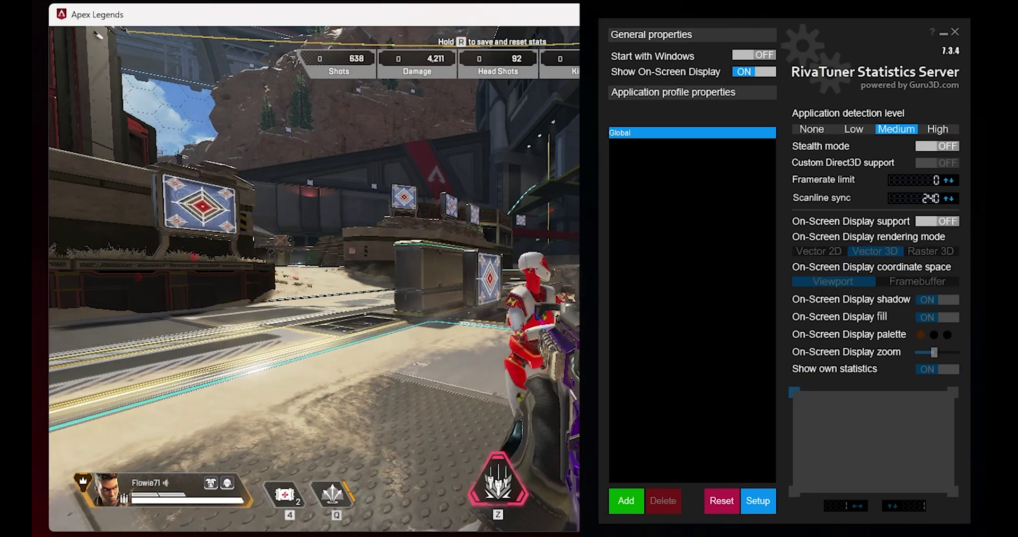
pyautogui.press('a')
pyautogui.press('d')
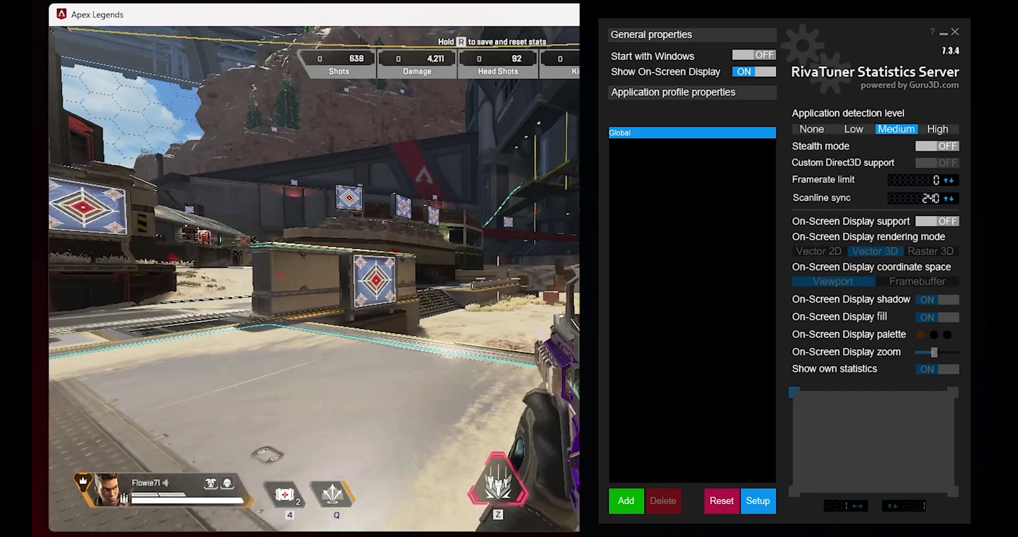
pyautogui.press('a')
pyautogui.press('d')
pyautogui.press('a')
pyautogui.press('a')
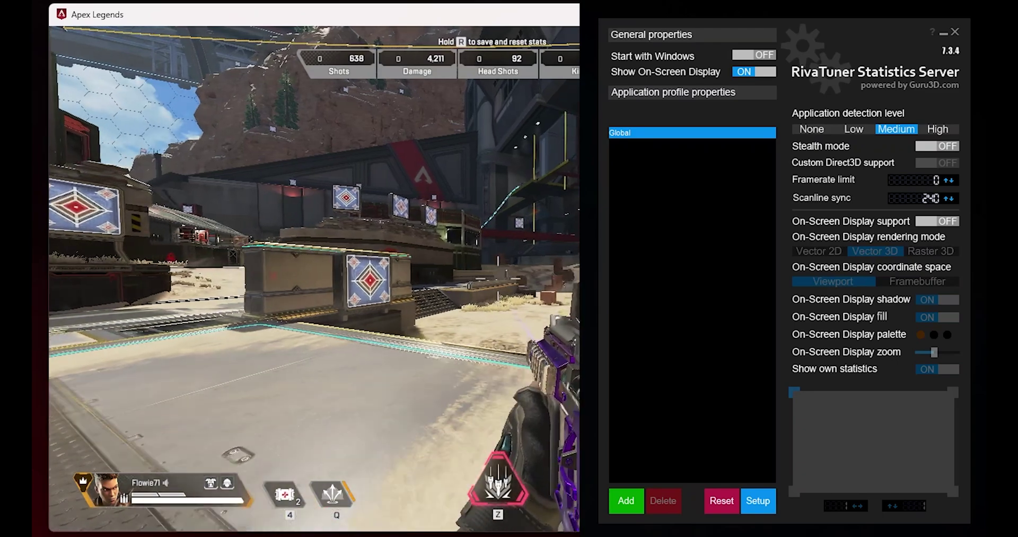
pyautogui.press('d')
pyautogui.press('a')
pyautogui.press('d')
pyautogui.press('a')
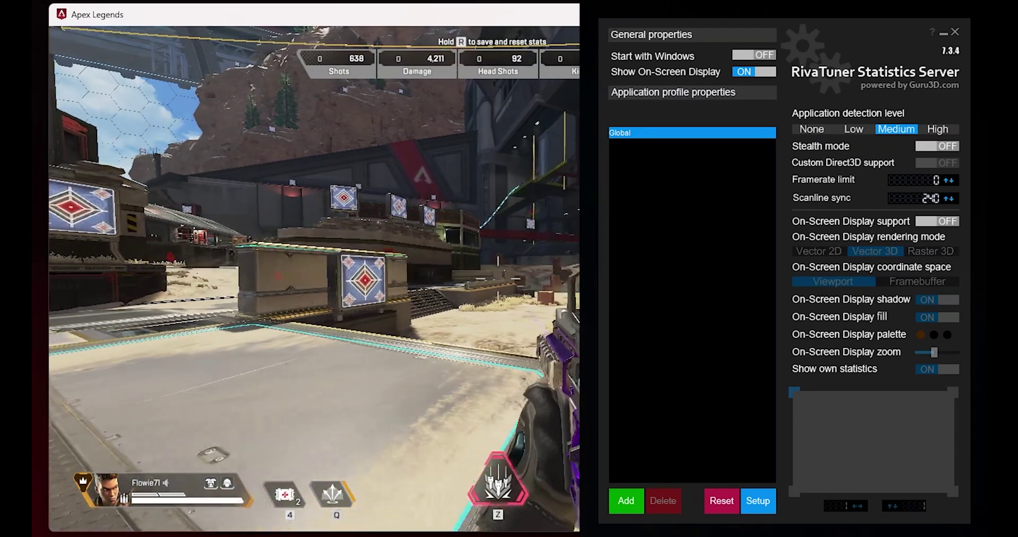
pyautogui.press('d')
# Step: Turn On-Screen Display support on for the Global profile and move the character sideways in the game to check the overlay
pyautogui.hotkey('alt', 'Tab')
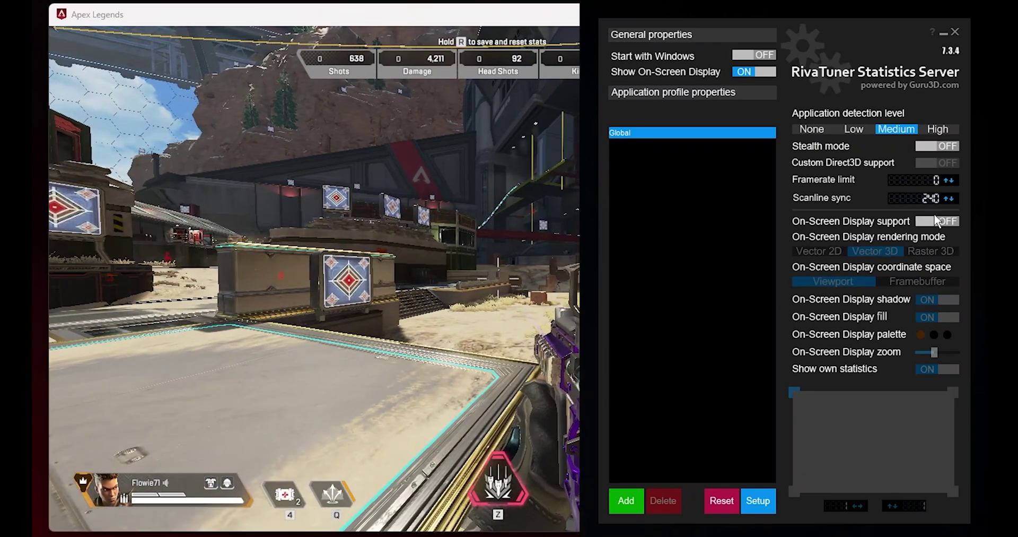
pyautogui.click(932, 221)
pyautogui.hotkey('alt', 'Tab')
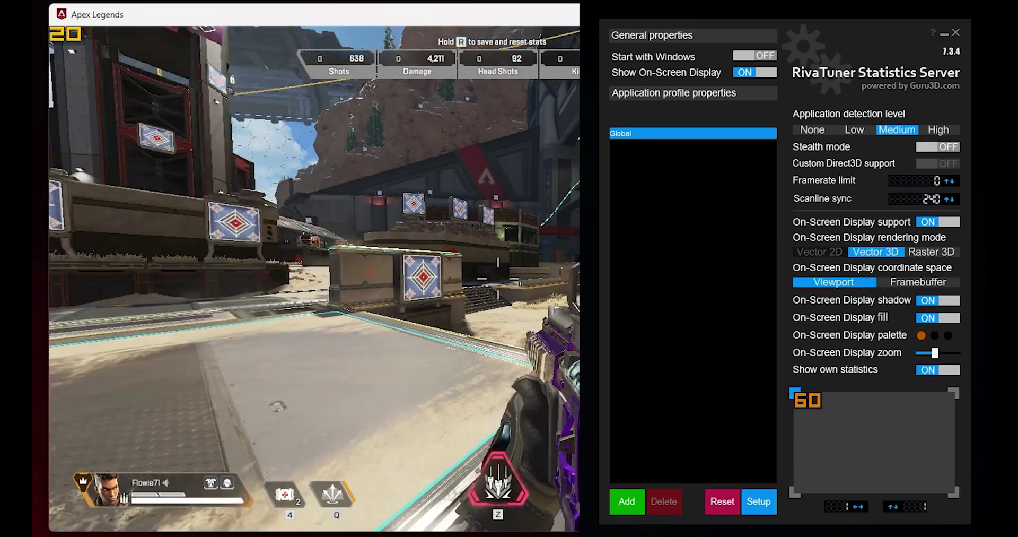
pyautogui.press('a')
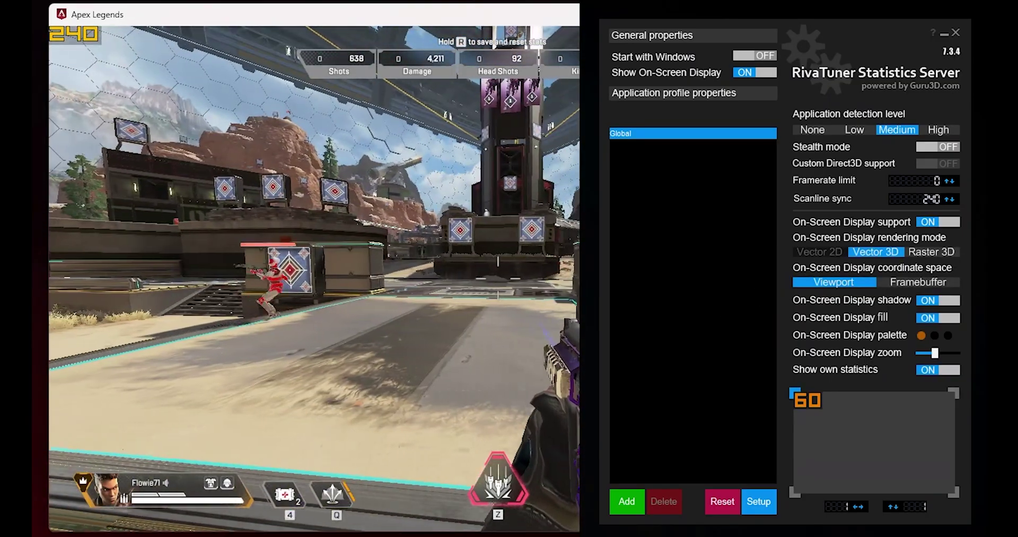
pyautogui.press('d')
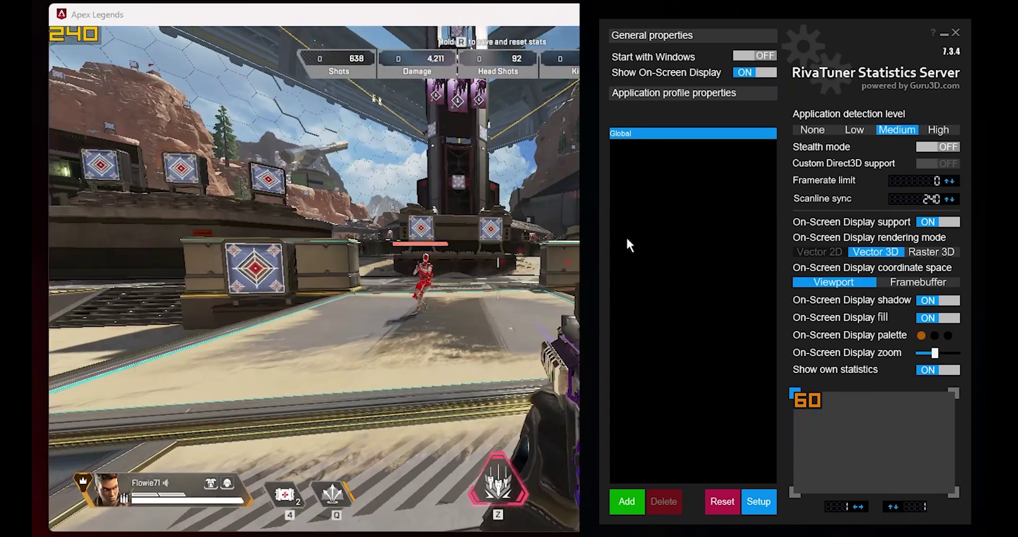
# Step: Try the Framebuffer coordinate space and move the overlay to position 221, 151
pyautogui.click(933, 282)
pyautogui.moveTo(809, 399)
pyautogui.mouseDown()
pyautogui.moveTo(892, 442)
pyautogui.moveTo(884, 461)
pyautogui.moveTo(896, 447)
pyautogui.moveTo(962, 494)
pyautogui.moveTo(963, 506)
pyautogui.mouseUp()
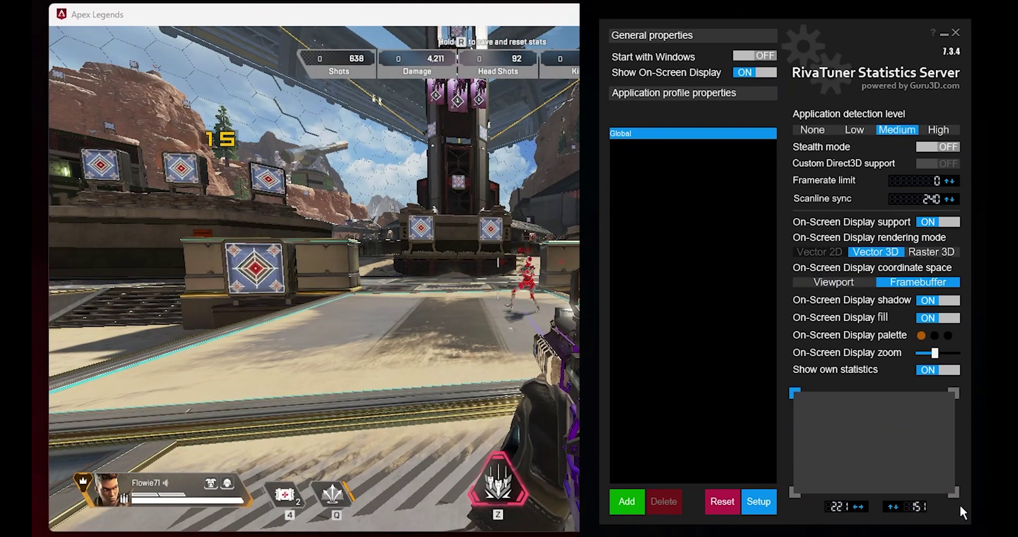
# Step: Reset the overlay position to 1, 1 and set the On-Screen Display coordinate space to Viewport
pyautogui.click(842, 504)
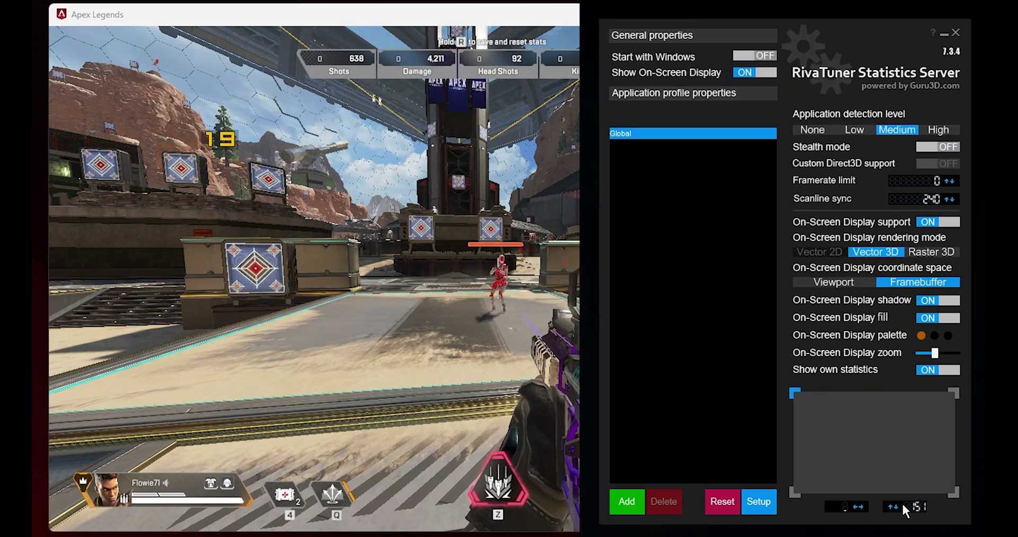
pyautogui.click(919, 504)
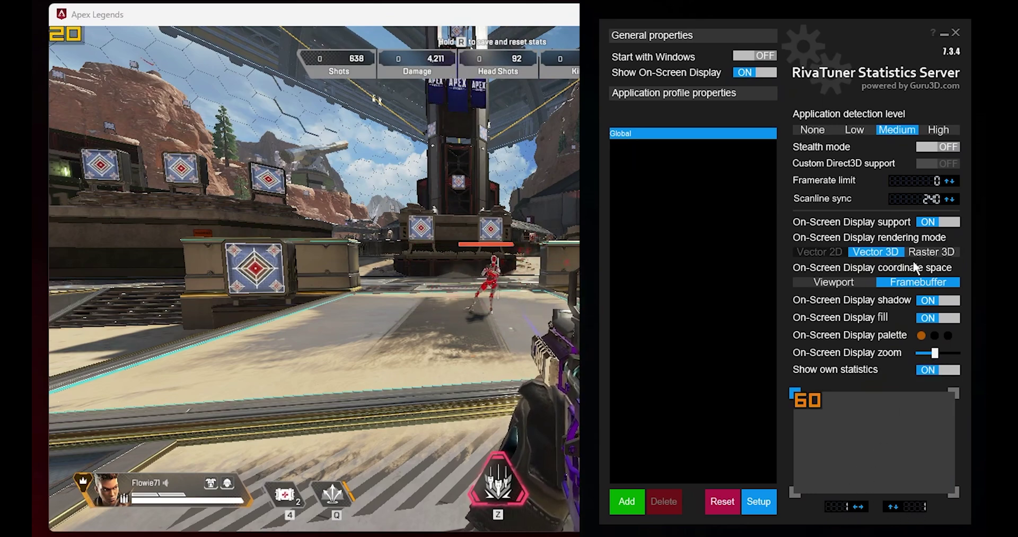
pyautogui.click(821, 283)
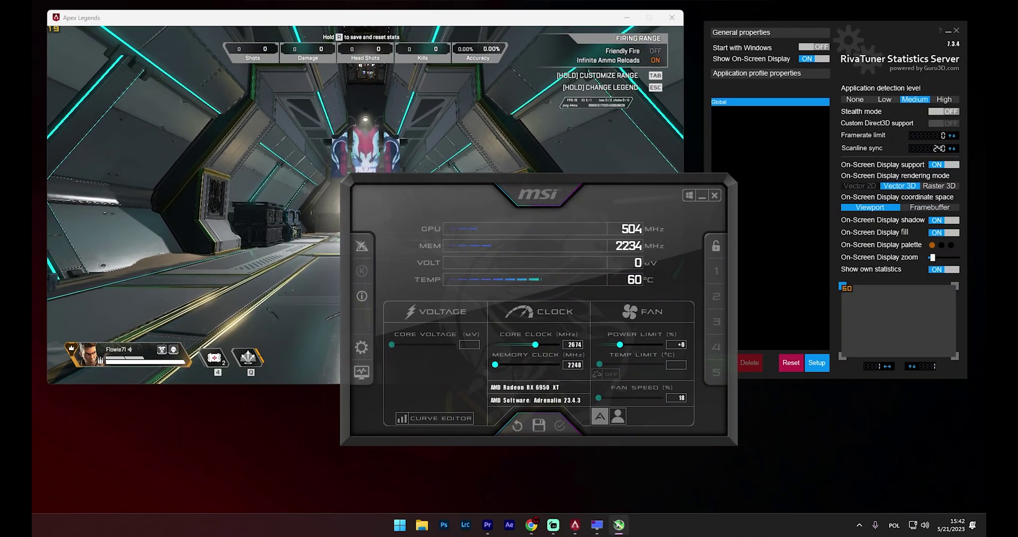
# Step: Switch to Apex Legends and run forward through the firing range tunnel to check the frame rate overlay
pyautogui.hotkey('alt', 'Tab')
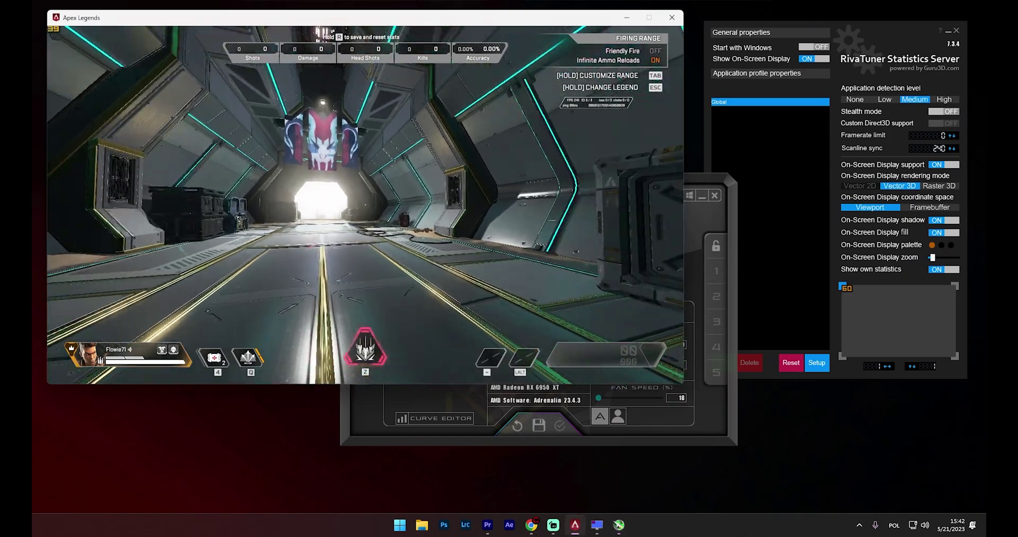
pyautogui.press('w')
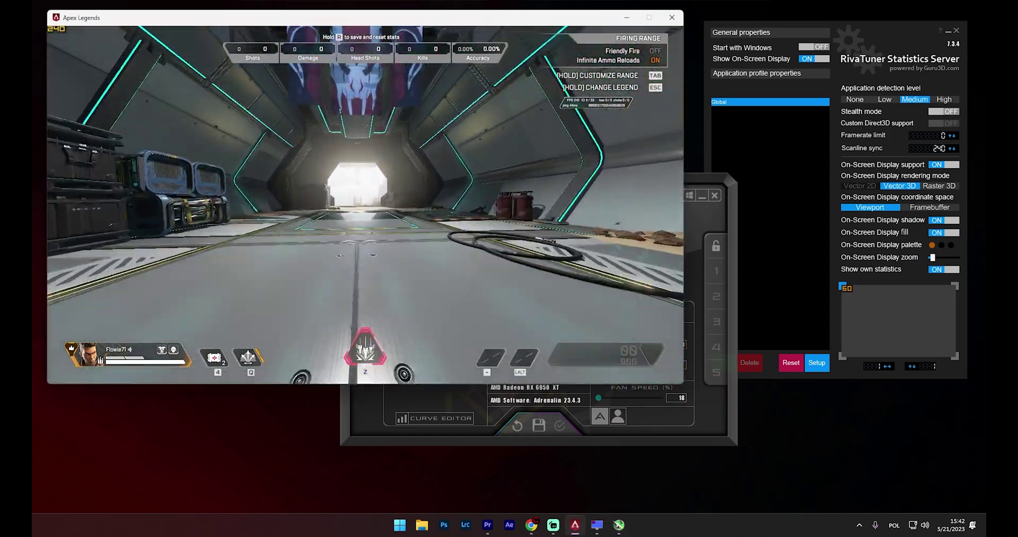
pyautogui.press('w')
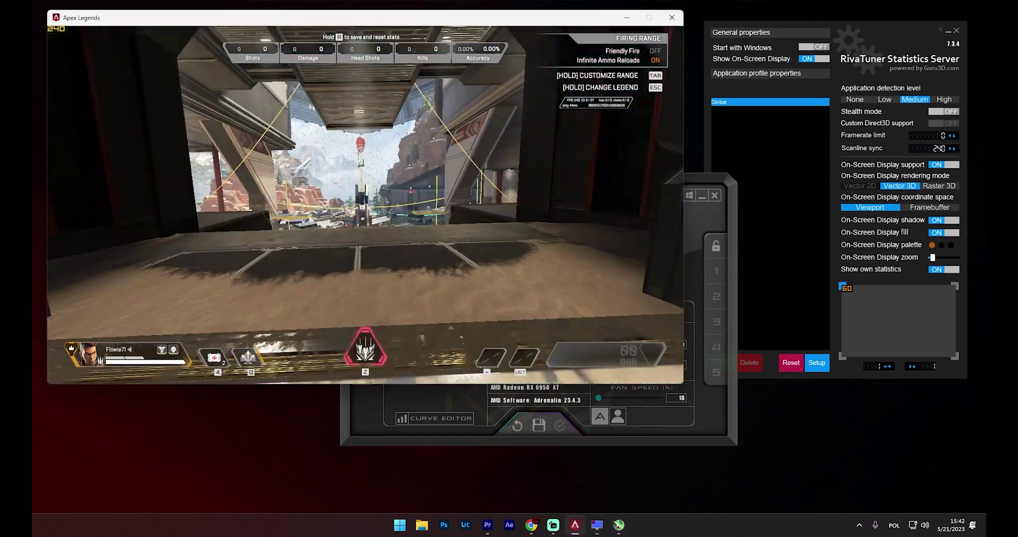
pyautogui.press('w')
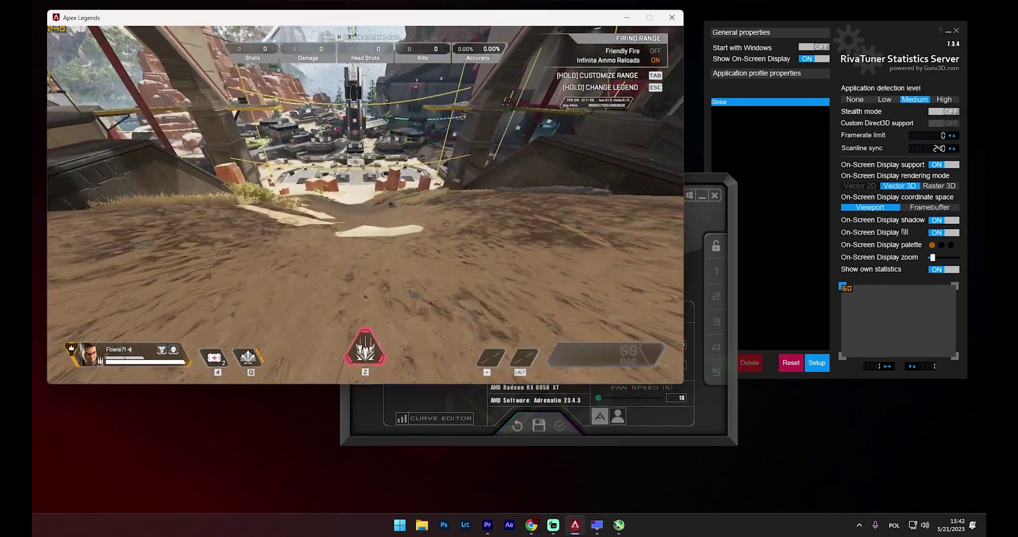
# Step: Return from the game to RivaTuner Statistics Server and increase the On-Screen Display zoom
pyautogui.hotkey('alt', 'Tab')
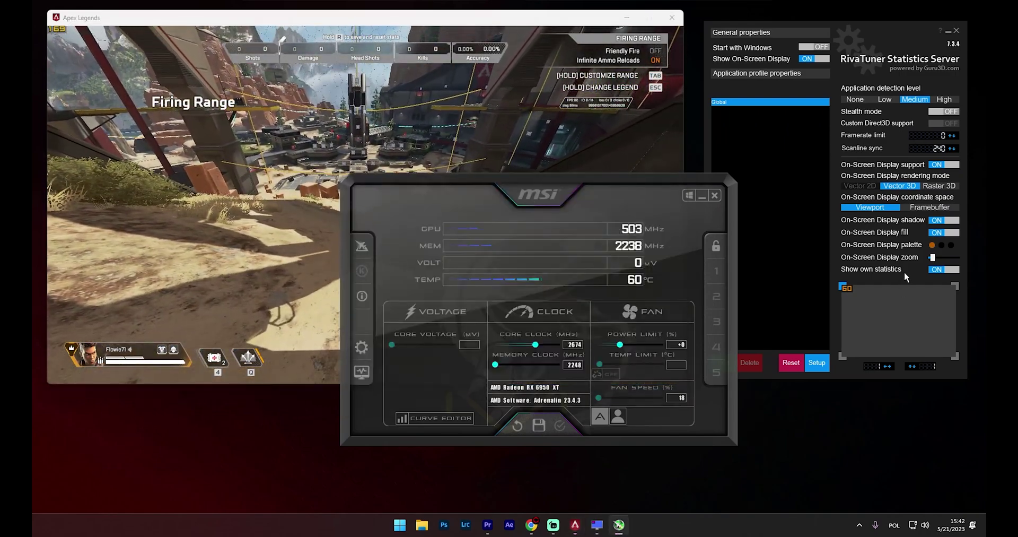
pyautogui.click(905, 275)
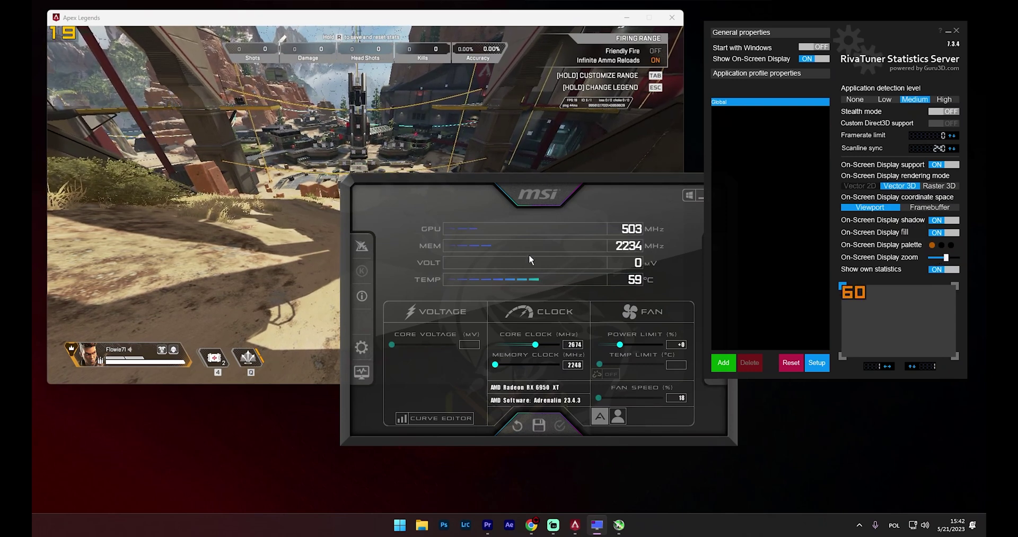
# Step: Open MSI Afterburner's hardware monitoring settings and show GPU temperature and GPU temperature 2 in the On-Screen Display
pyautogui.click(570, 182)
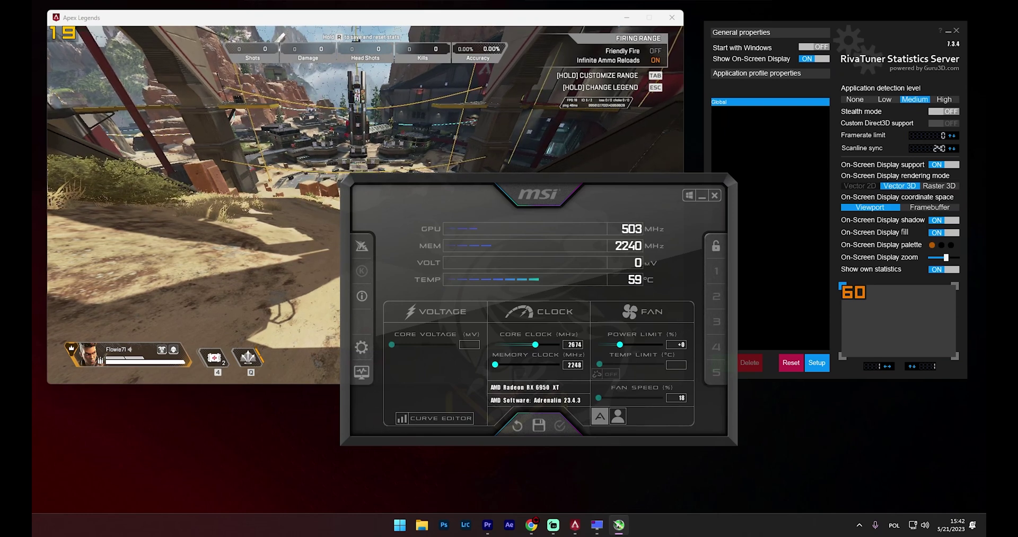
pyautogui.click(362, 350)
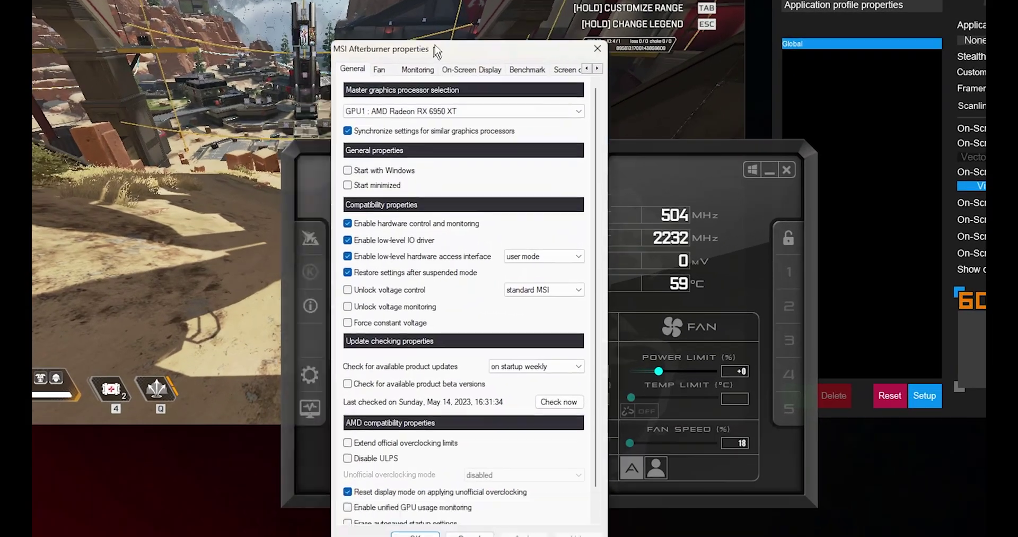
pyautogui.moveTo(436, 50); pyautogui.dragTo(446, 35)
pyautogui.click(427, 53)
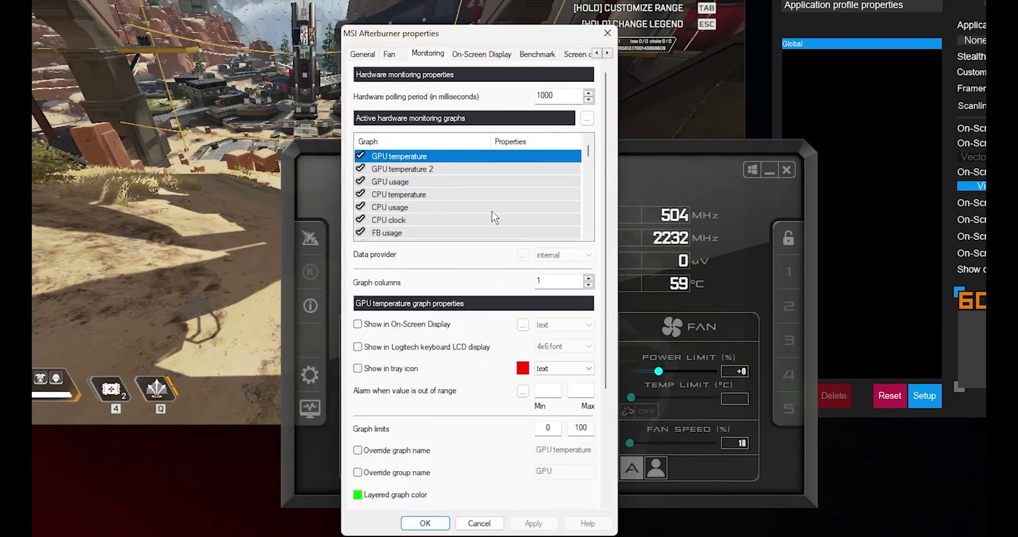
pyautogui.moveTo(424, 162)
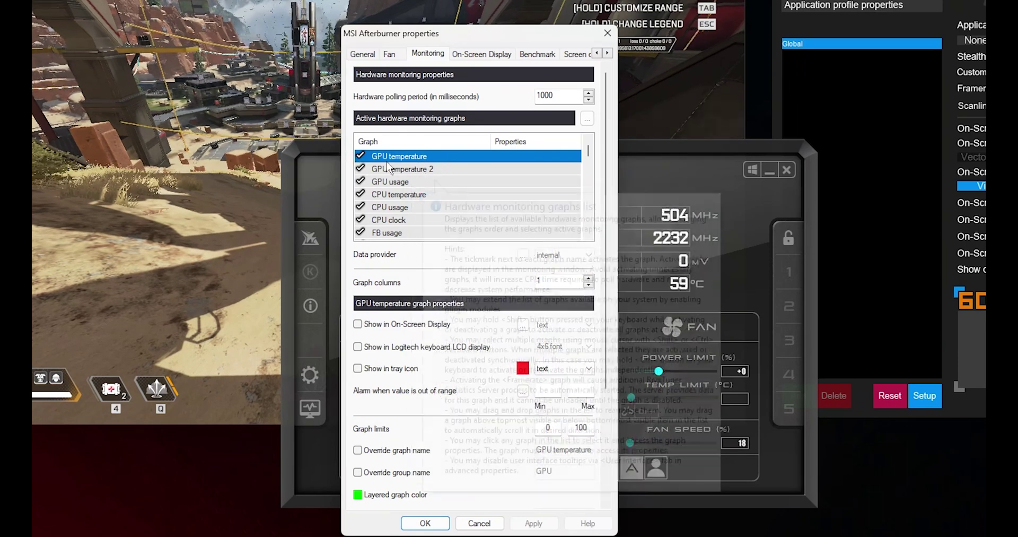
pyautogui.click(357, 324)
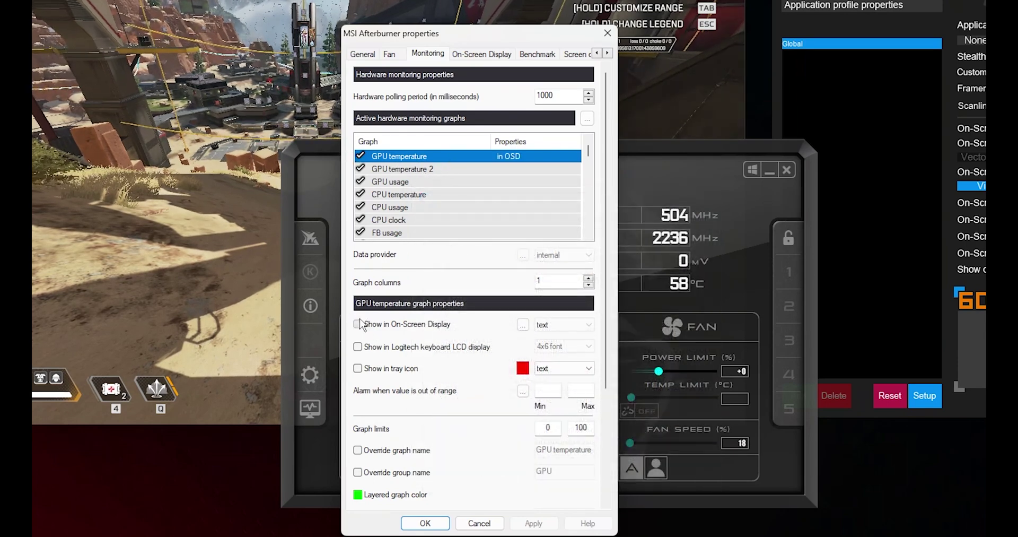
pyautogui.click(390, 169)
pyautogui.click(357, 324)
# Step: Show the GPU usage, CPU temperature, CPU usage and CPU clock graphs in the On-Screen Display
pyautogui.click(406, 181)
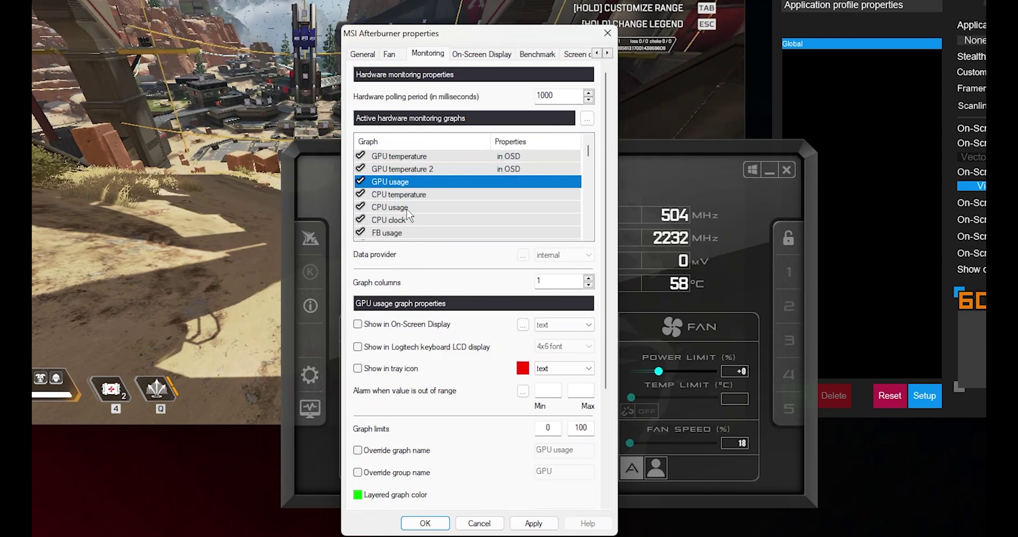
pyautogui.keyDown('shift'); pyautogui.click(403, 219); pyautogui.keyUp('shift')
pyautogui.click(359, 323)
pyautogui.scroll(-1, 454, 174)
# Step: Show the FB usage and Memory usage graphs in the On-Screen Display
pyautogui.click(433, 194)
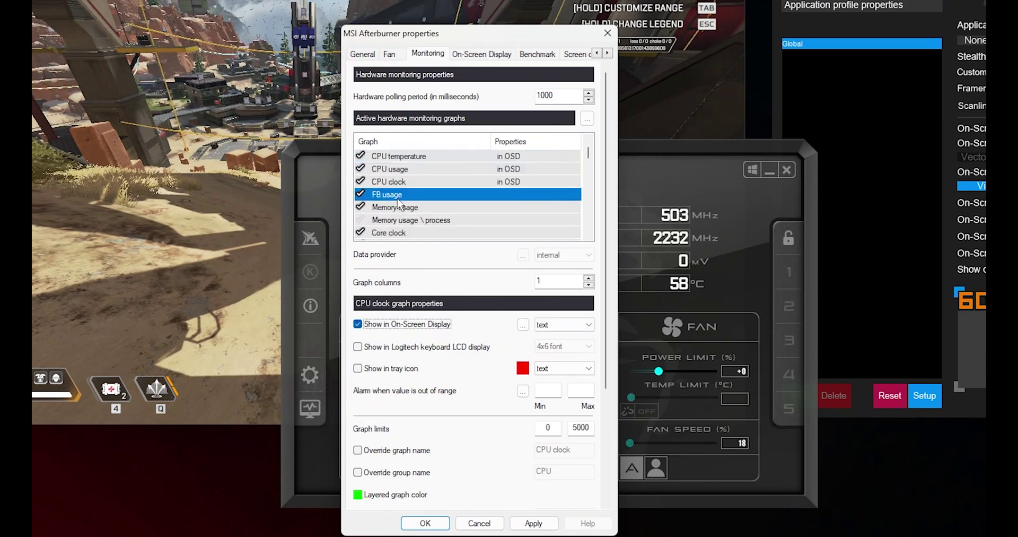
pyautogui.click(415, 207)
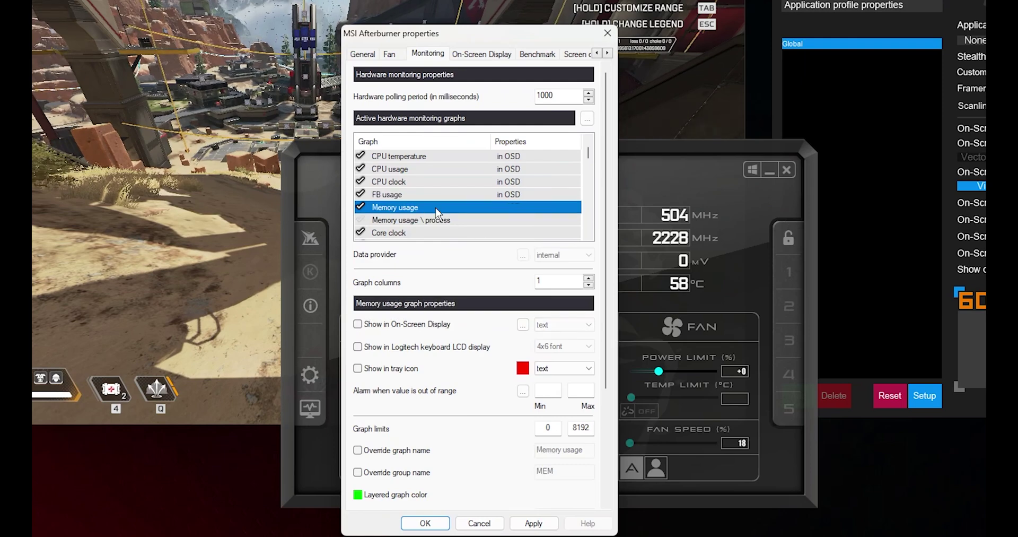
pyautogui.scroll(-1, 416, 207)
pyautogui.click(375, 326)
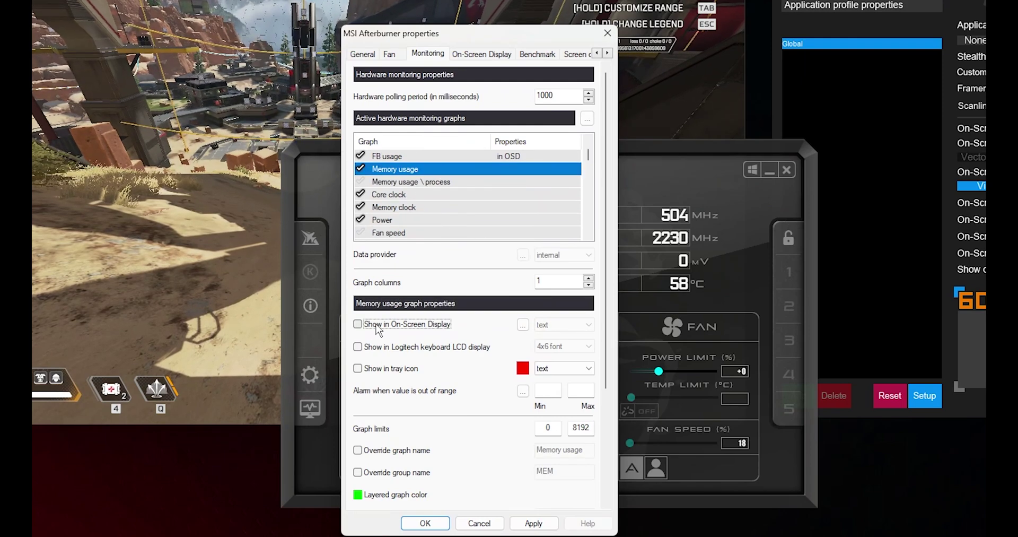
# Step: Show the Core clock, Memory clock and Power graphs in the On-Screen Display
pyautogui.click(396, 198)
pyautogui.click(384, 326)
pyautogui.click(395, 206)
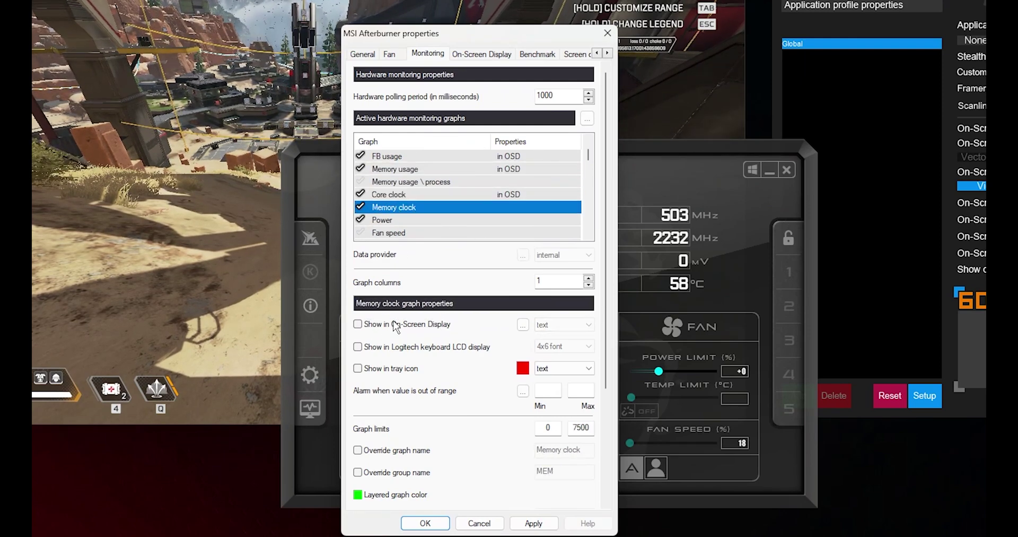
pyautogui.click(394, 324)
pyautogui.click(390, 220)
pyautogui.click(385, 324)
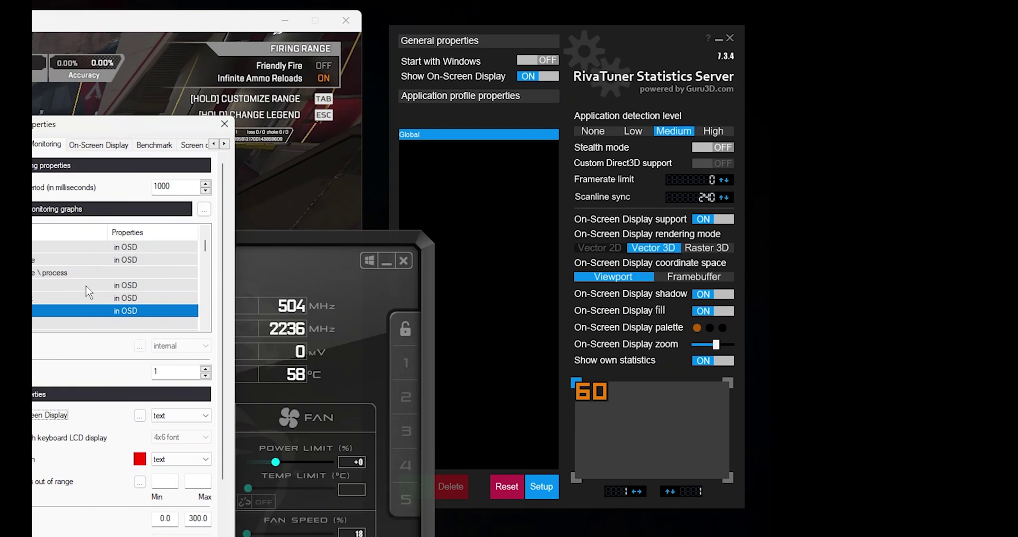
# Step: Find the overall CPU power and RAM usage graphs below the per-core entries and show both in the On-Screen Display
pyautogui.scroll(-1, 89, 291)
pyautogui.click(36, 315)
pyautogui.scroll(-4, 35, 302)
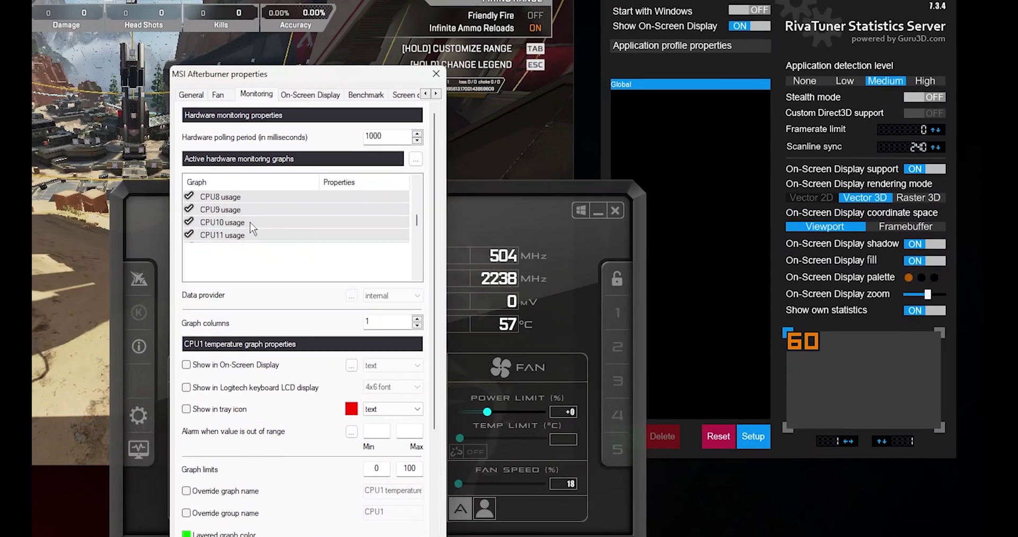
pyautogui.scroll(-6, 87, 271)
pyautogui.scroll(-9, 402, 191)
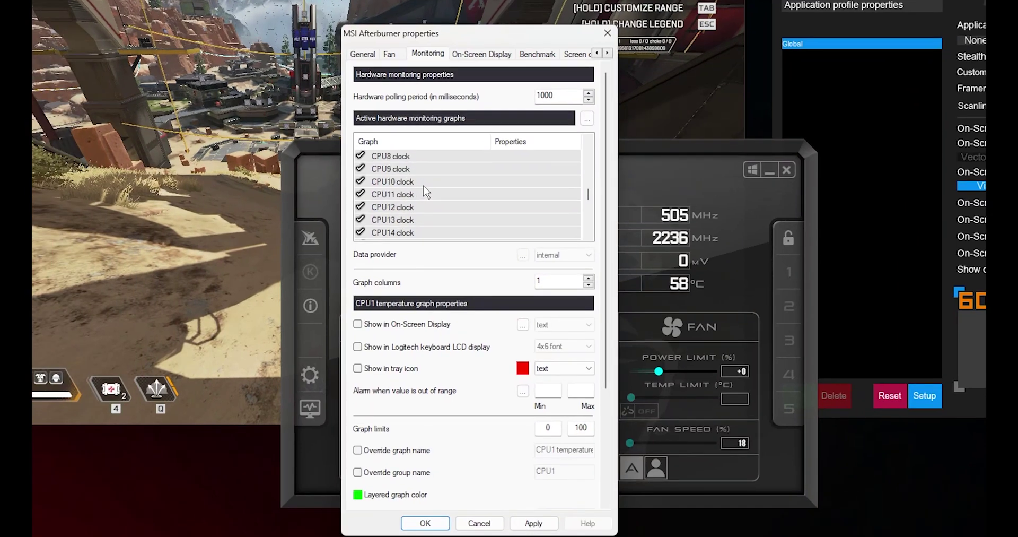
pyautogui.scroll(-8, 427, 185)
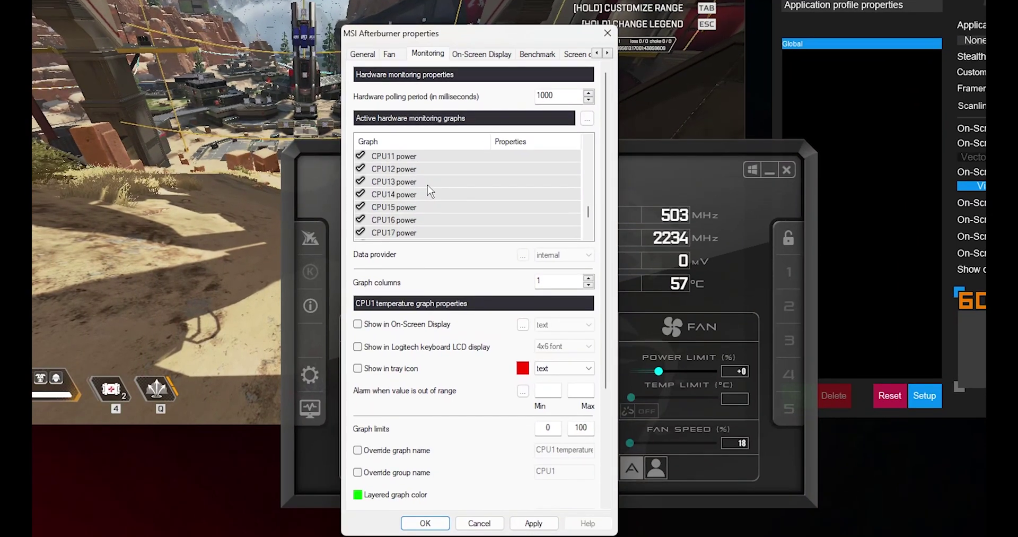
pyautogui.click(403, 182)
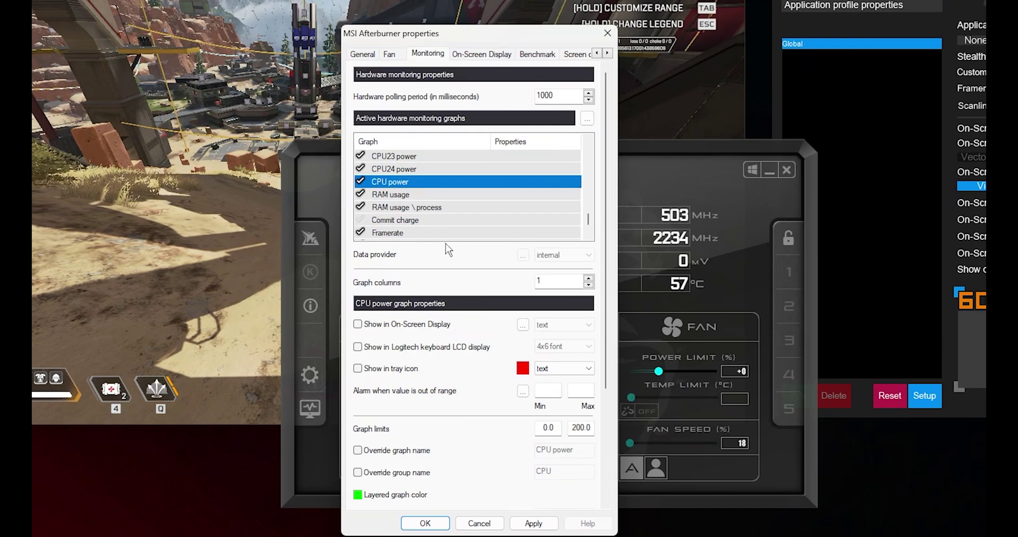
pyautogui.click(403, 324)
pyautogui.click(407, 195)
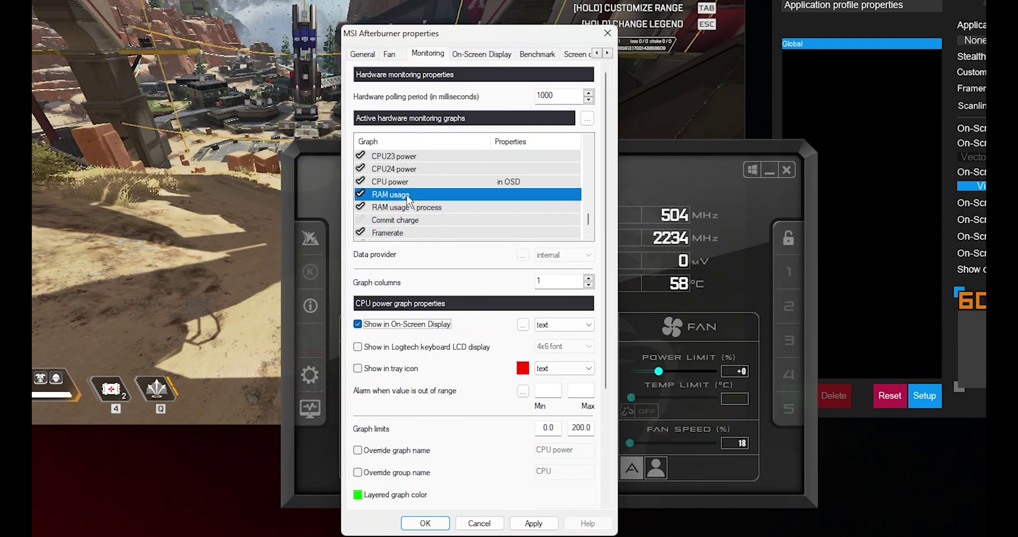
pyautogui.click(401, 324)
# Step: Select the Framerate graph without adding it to the overlay, apply the monitoring changes and close the properties
pyautogui.scroll(-1, 392, 225)
pyautogui.click(408, 196)
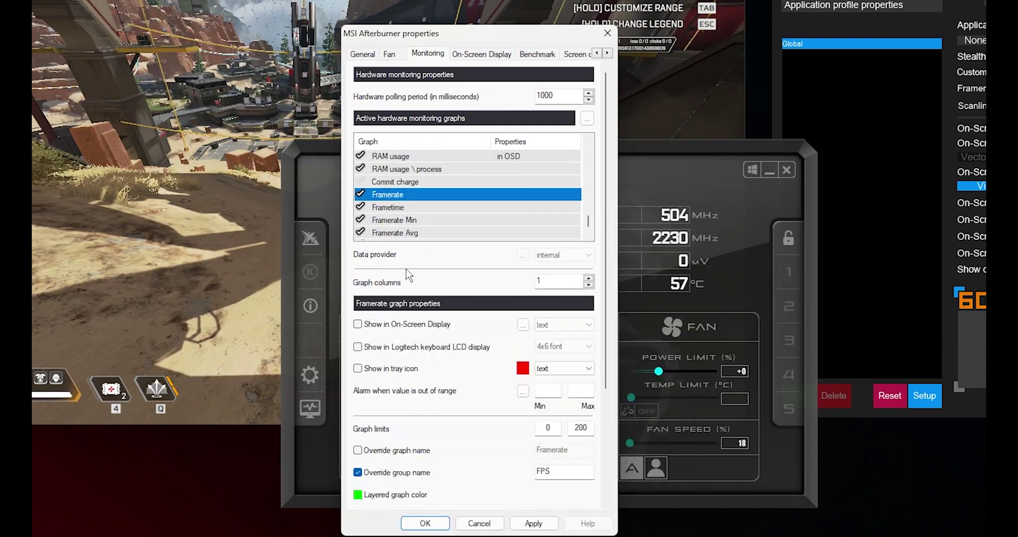
pyautogui.click(526, 522)
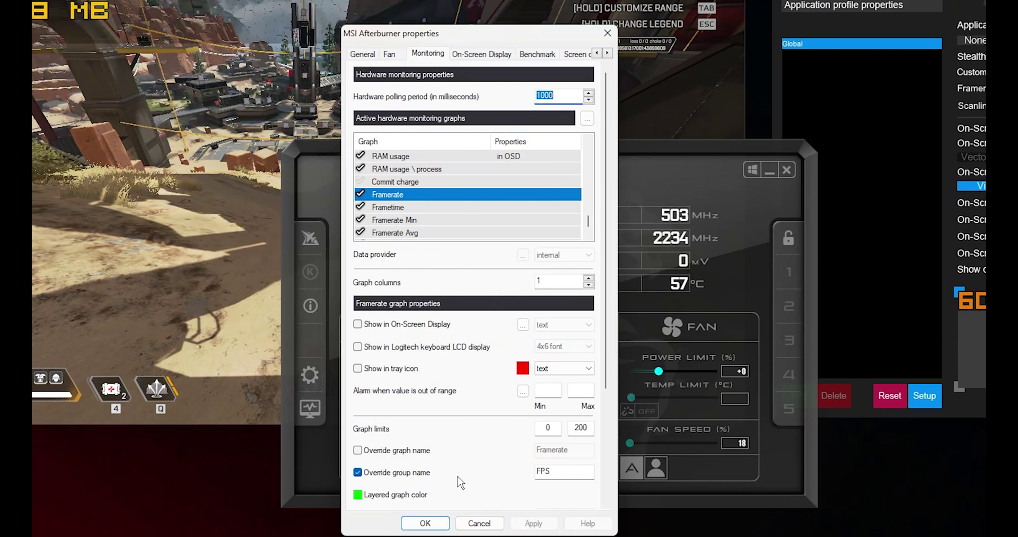
pyautogui.click(438, 526)
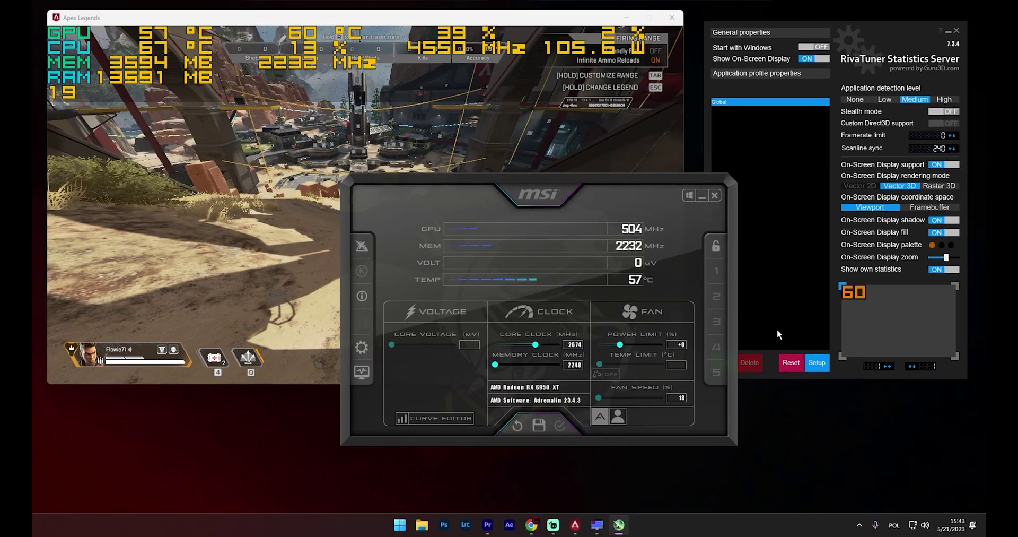
# Step: Reopen the monitoring graph list, and switch to Apex Legends and run forward to check the statistics overlay
pyautogui.click(361, 347)
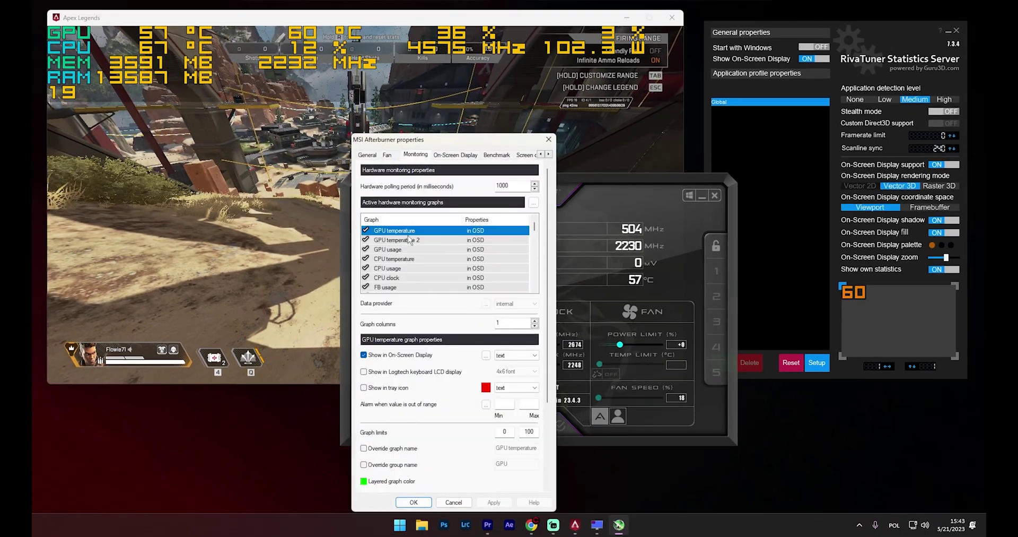
pyautogui.moveTo(414, 245); pyautogui.dragTo(420, 230)
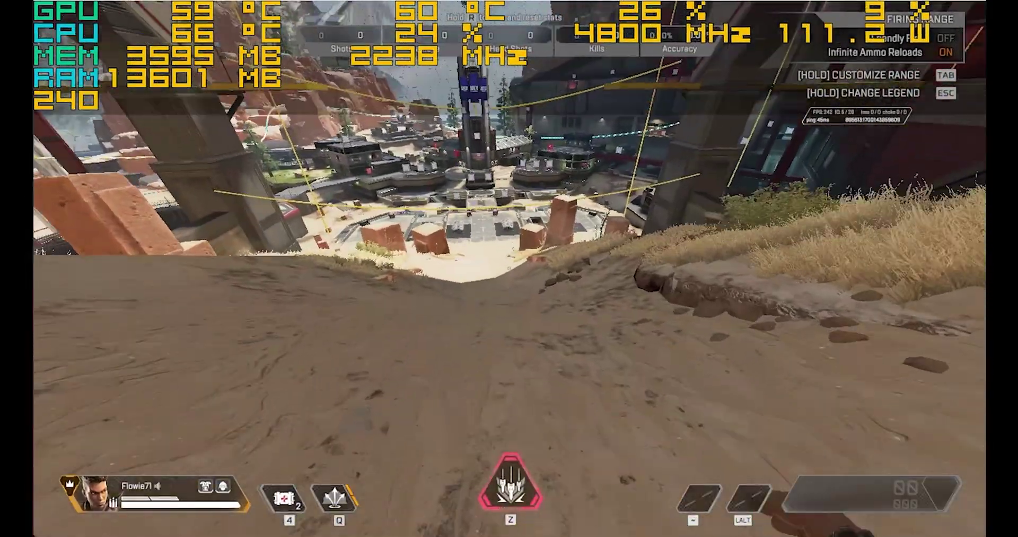
pyautogui.press('w')
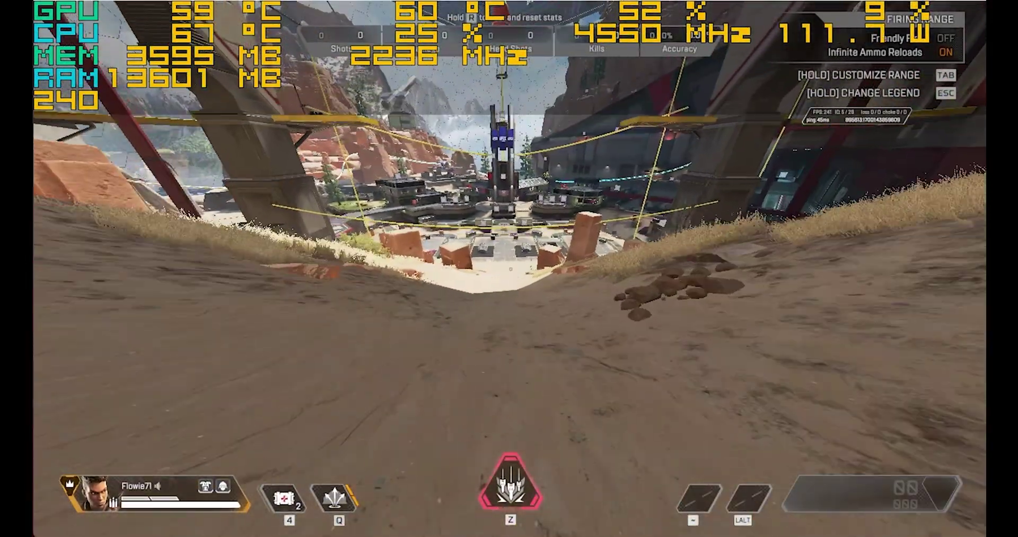
# Step: Leave the game to reduce the On-Screen Display zoom, and return to Apex Legends
pyautogui.hotkey('alt', 'Tab')
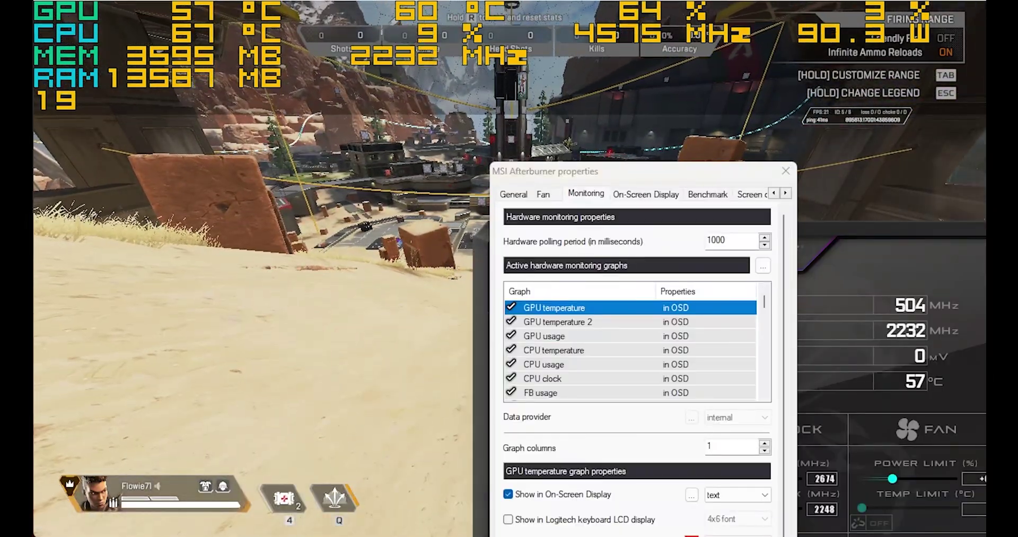
pyautogui.hotkey('alt', 'Tab')
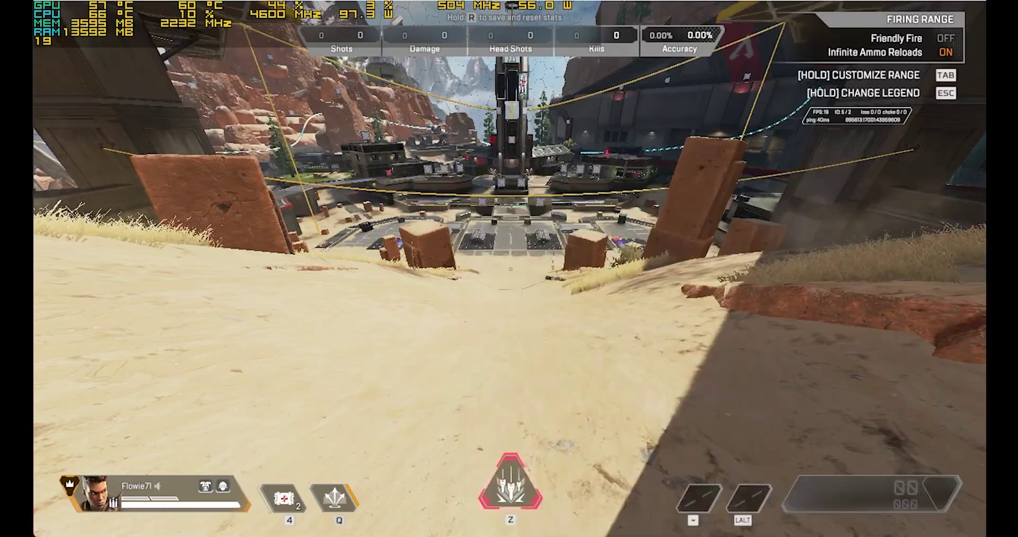
# Step: Run down the slope and through the firing range to examine the smaller statistics overlay during movement
pyautogui.press('w')
pyautogui.press('w')
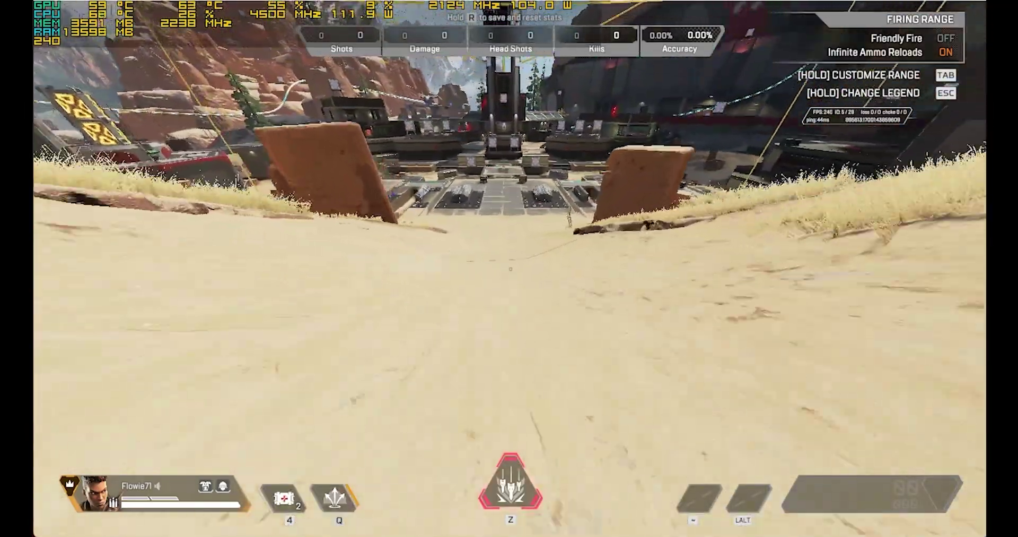
pyautogui.press('w')
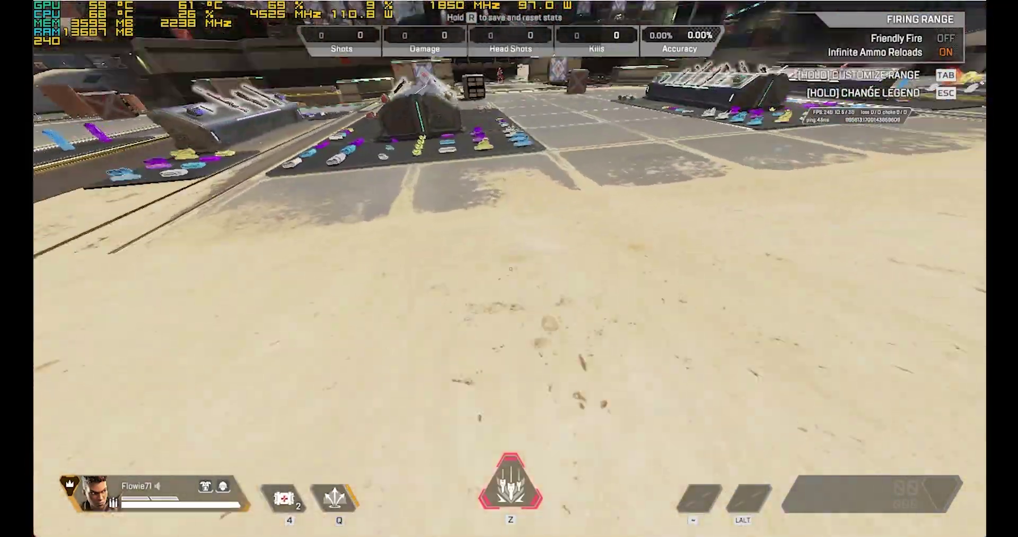
pyautogui.press('w')
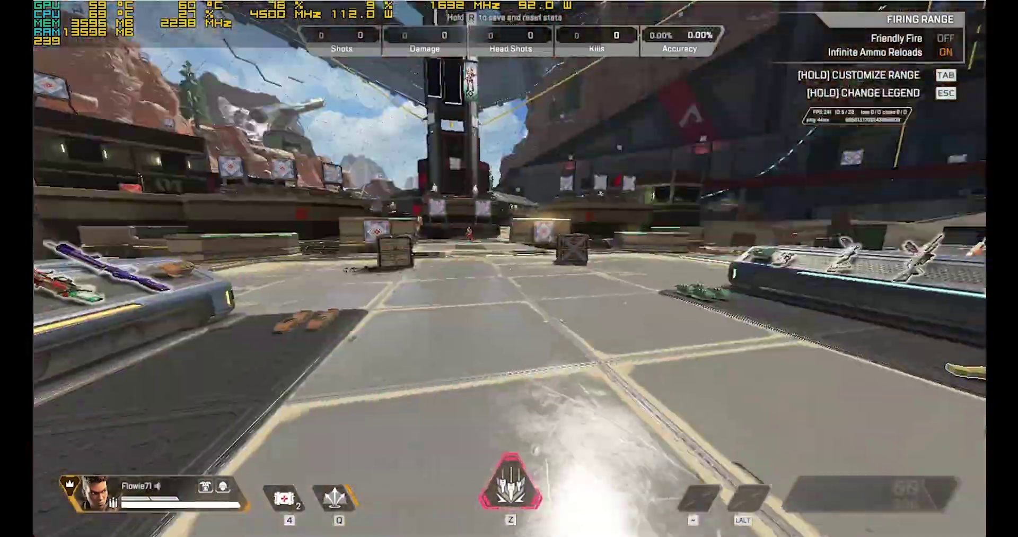
pyautogui.press('w')
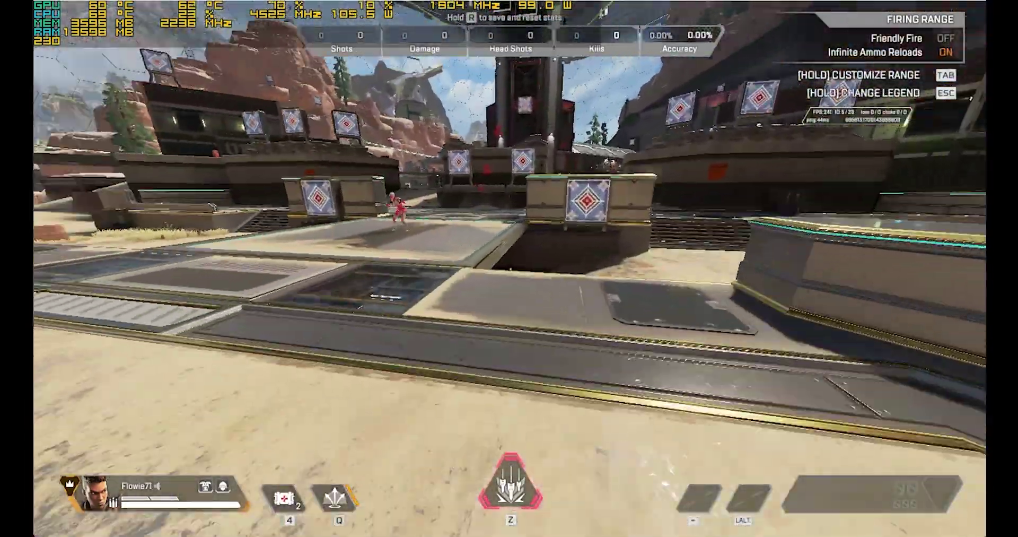